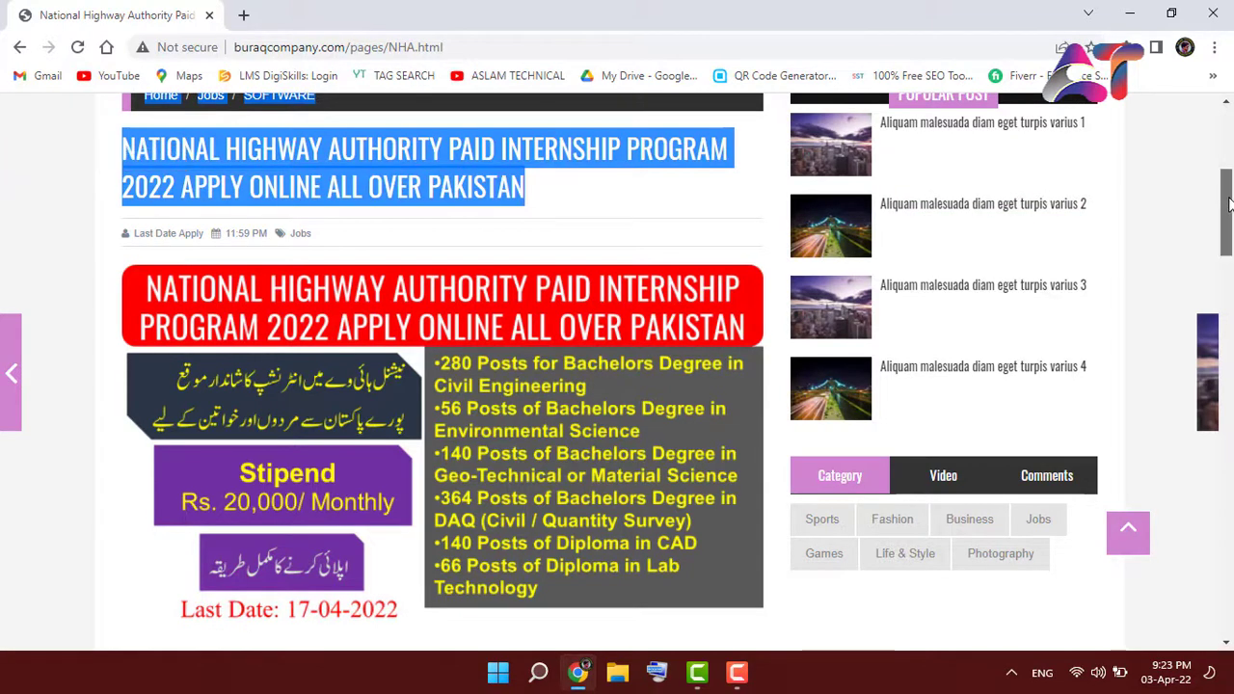
# Step: Read through the NHA paid internship advertisement, including the application instructions and the list of posts by discipline above the apply link
pyautogui.moveTo(1228, 202); pyautogui.dragTo(1228, 231)
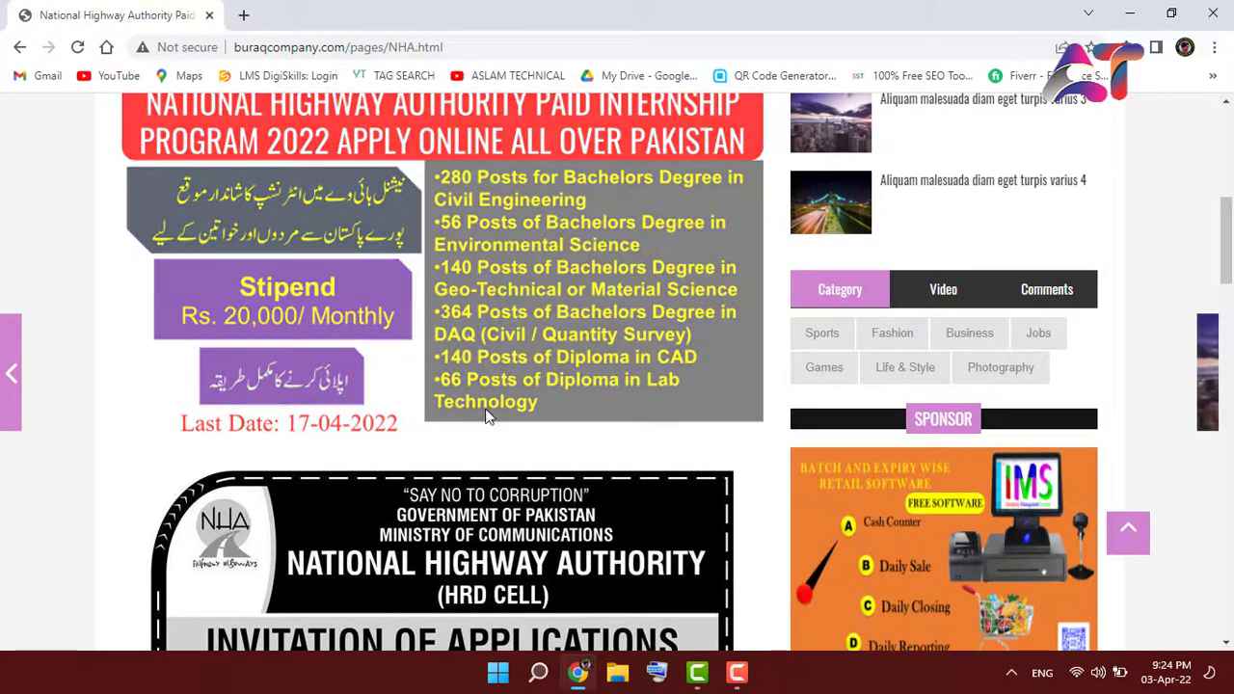
pyautogui.moveTo(1221, 224); pyautogui.dragTo(1227, 286)
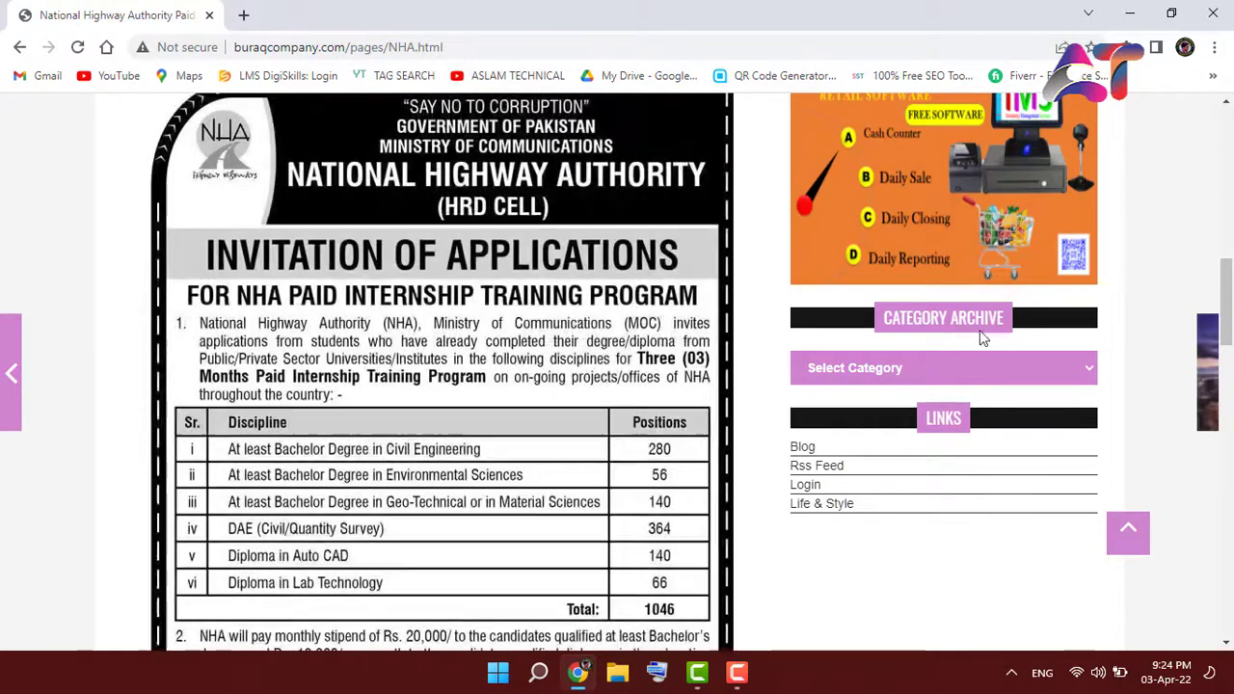
pyautogui.moveTo(1230, 275); pyautogui.dragTo(1229, 349)
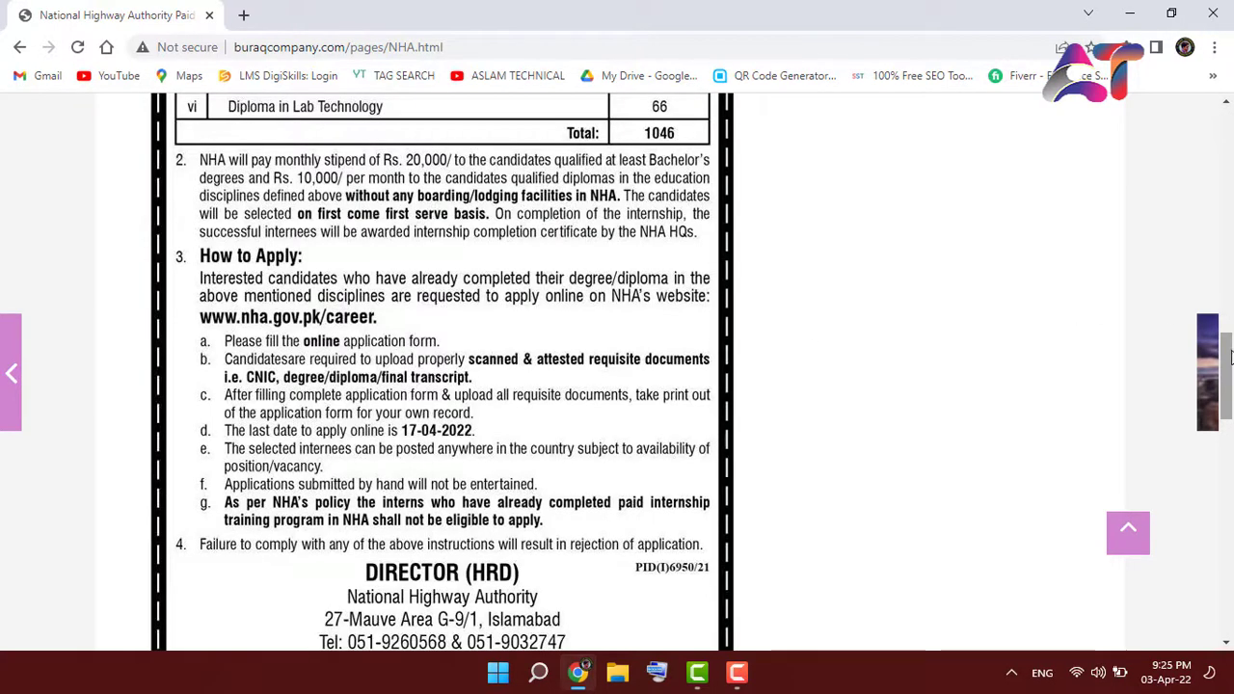
pyautogui.moveTo(1228, 359); pyautogui.dragTo(1228, 471)
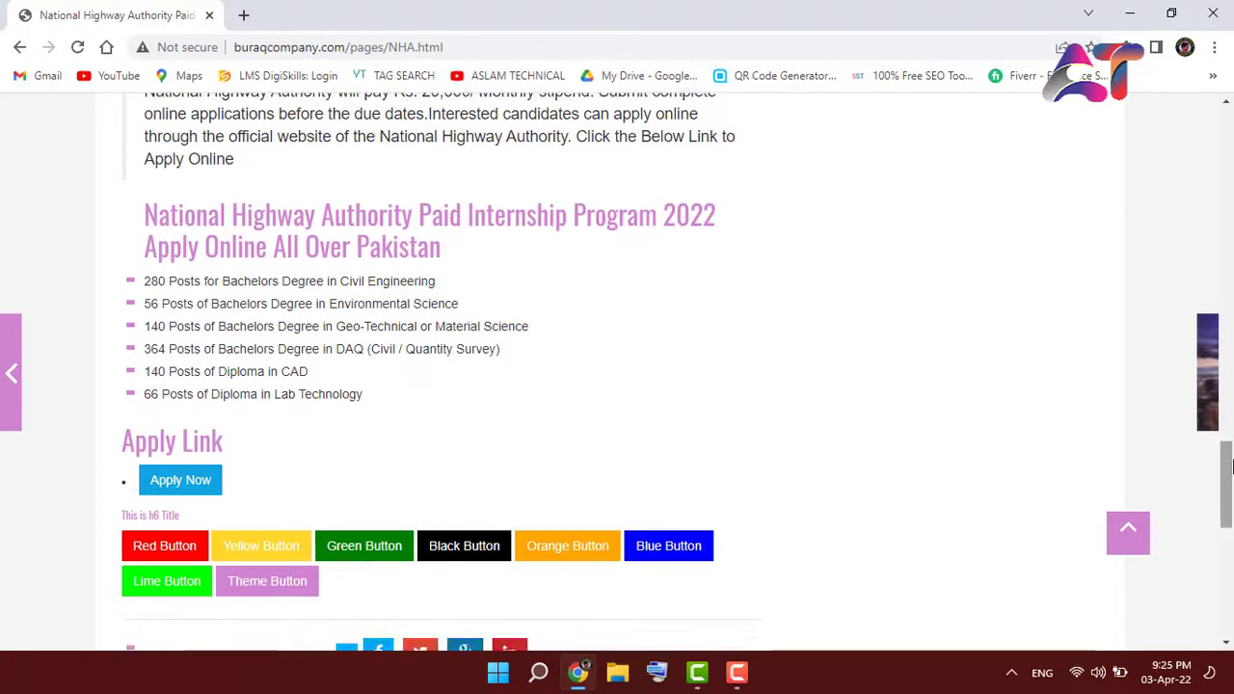
pyautogui.moveTo(380, 407); pyautogui.dragTo(143, 291)
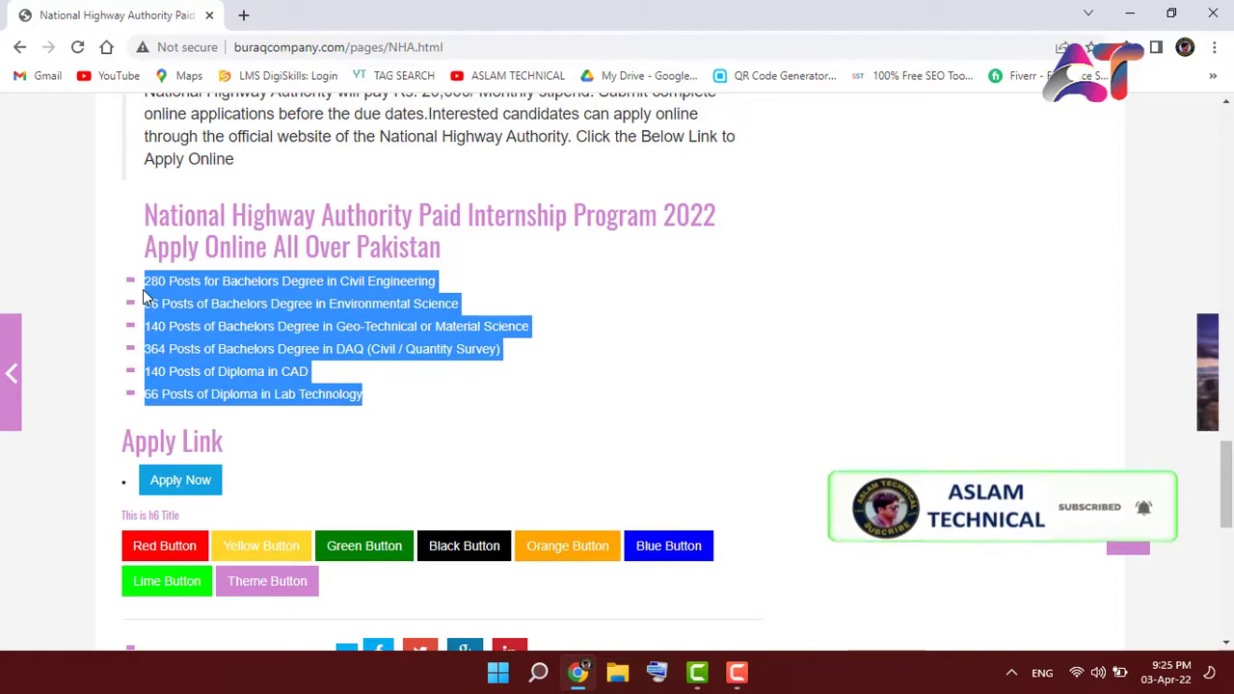
pyautogui.click(316, 462)
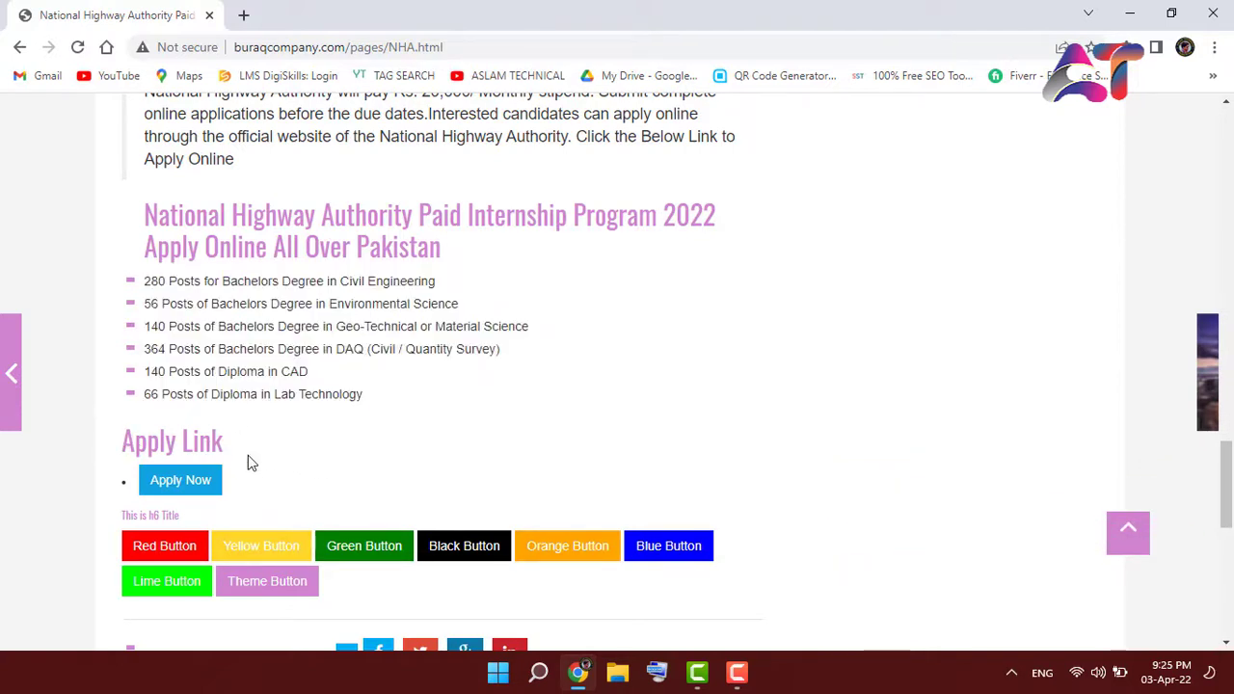
pyautogui.moveTo(242, 452); pyautogui.dragTo(145, 97)
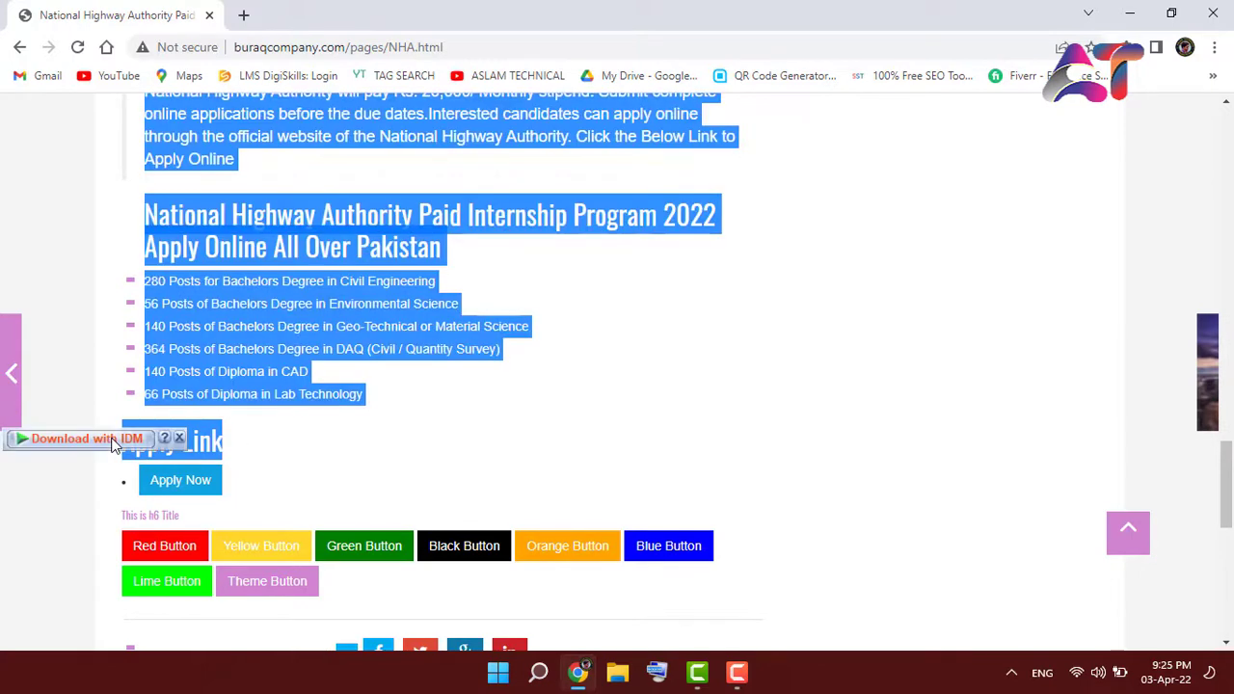
pyautogui.click(299, 464)
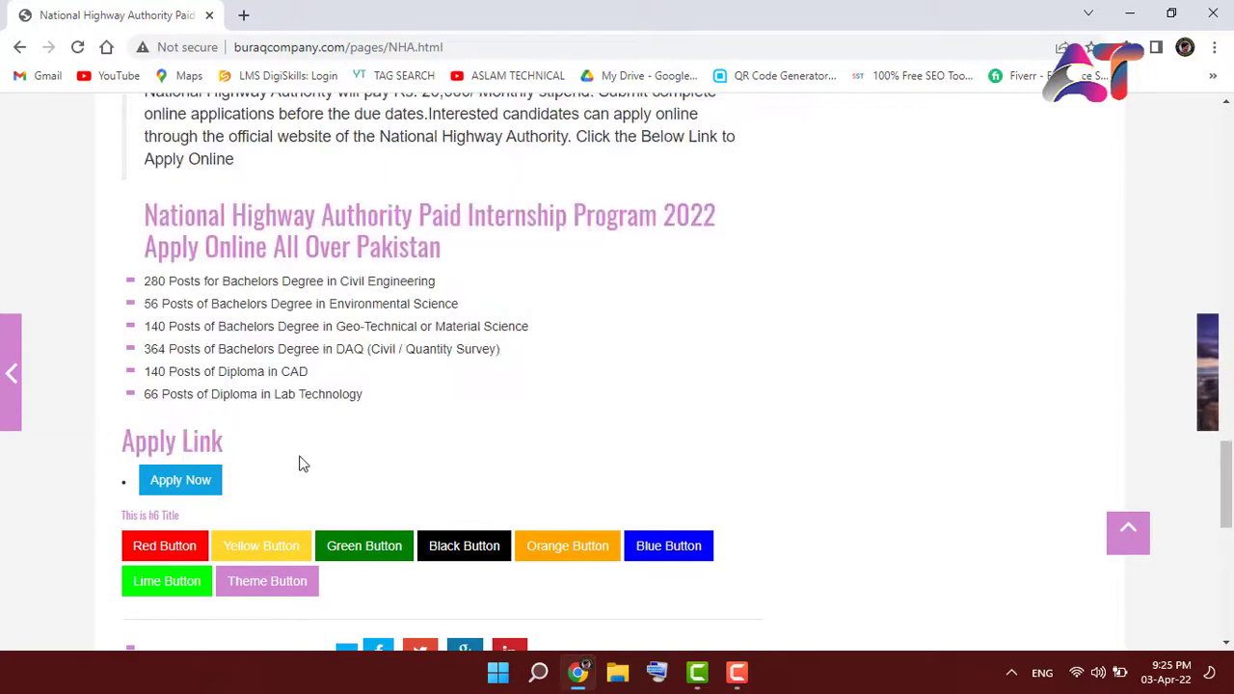
# Step: Open the online application form from the Apply Now link and set the discipline to Civil Engineering
pyautogui.click(179, 486)
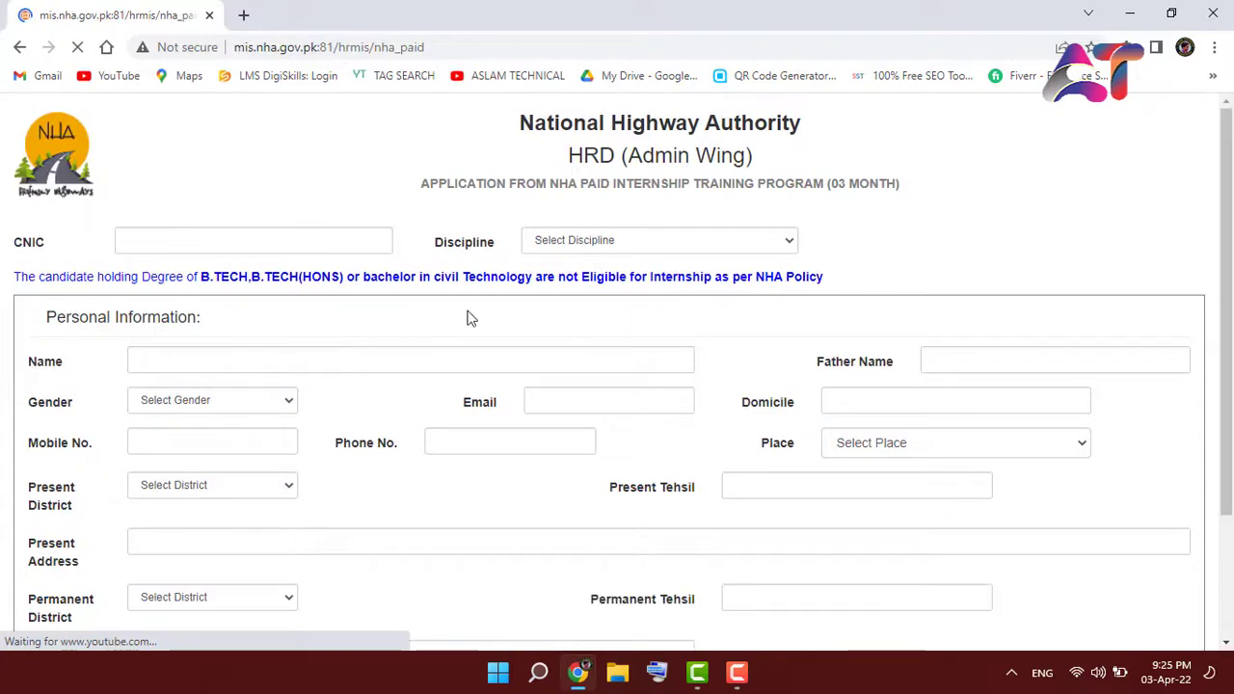
pyautogui.click(328, 245)
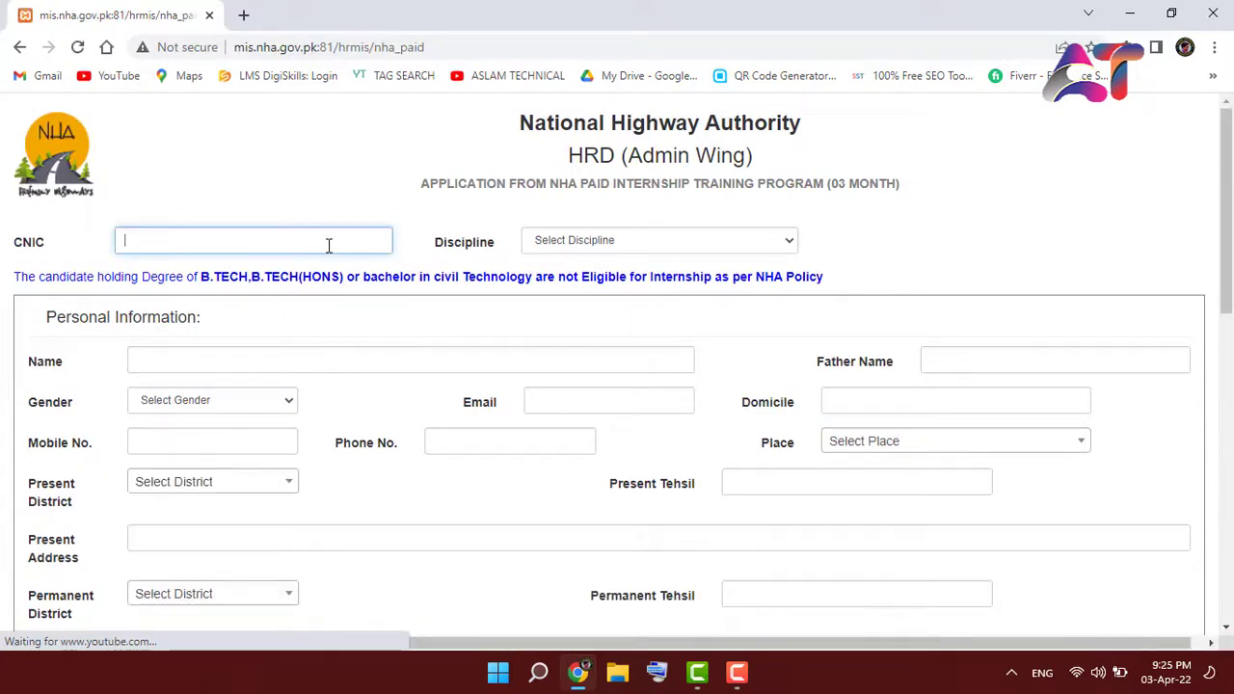
pyautogui.click(745, 241)
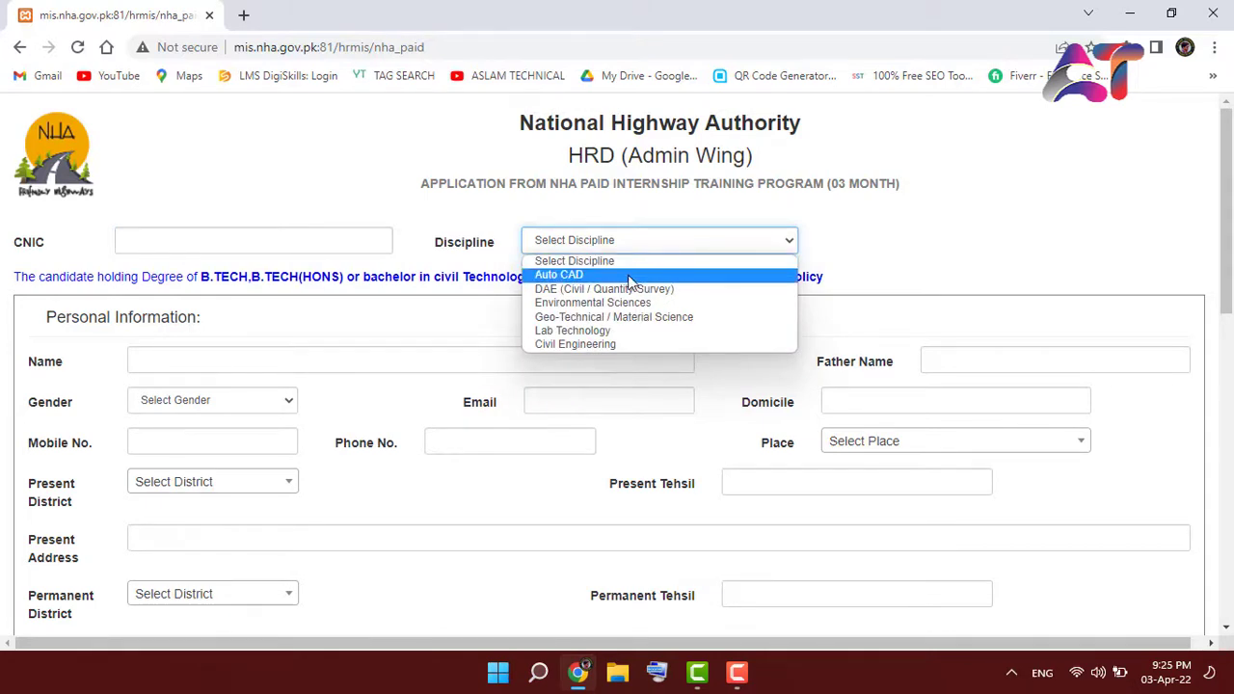
pyautogui.click(597, 345)
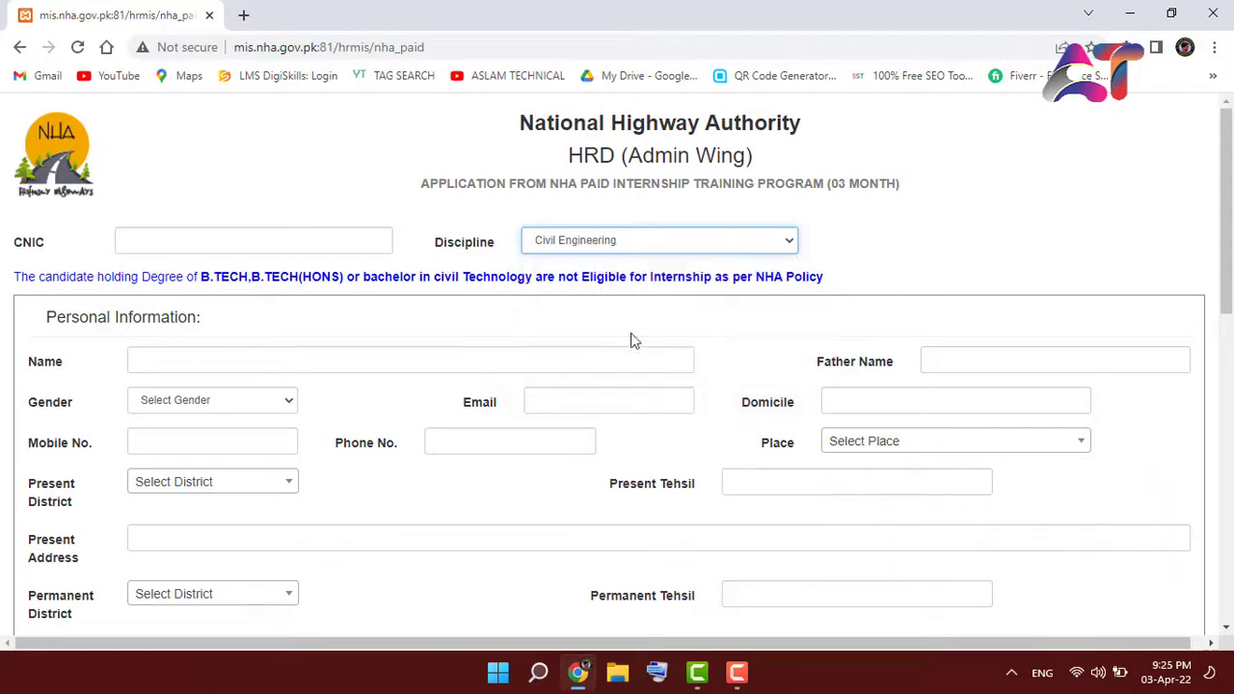
# Step: Review the Personal Information fields, from name, father name and gender through contact details, domicile and place to present district and permanent address
pyautogui.scroll(-2, 1219, 209)
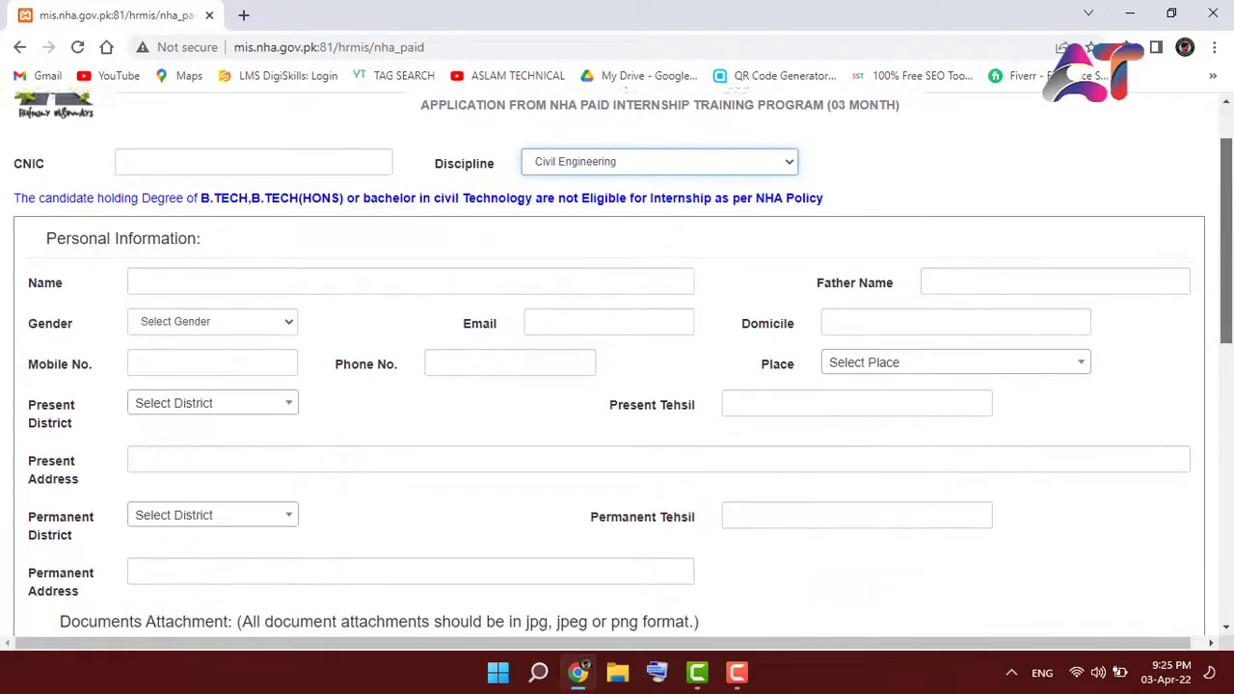
pyautogui.click(282, 245)
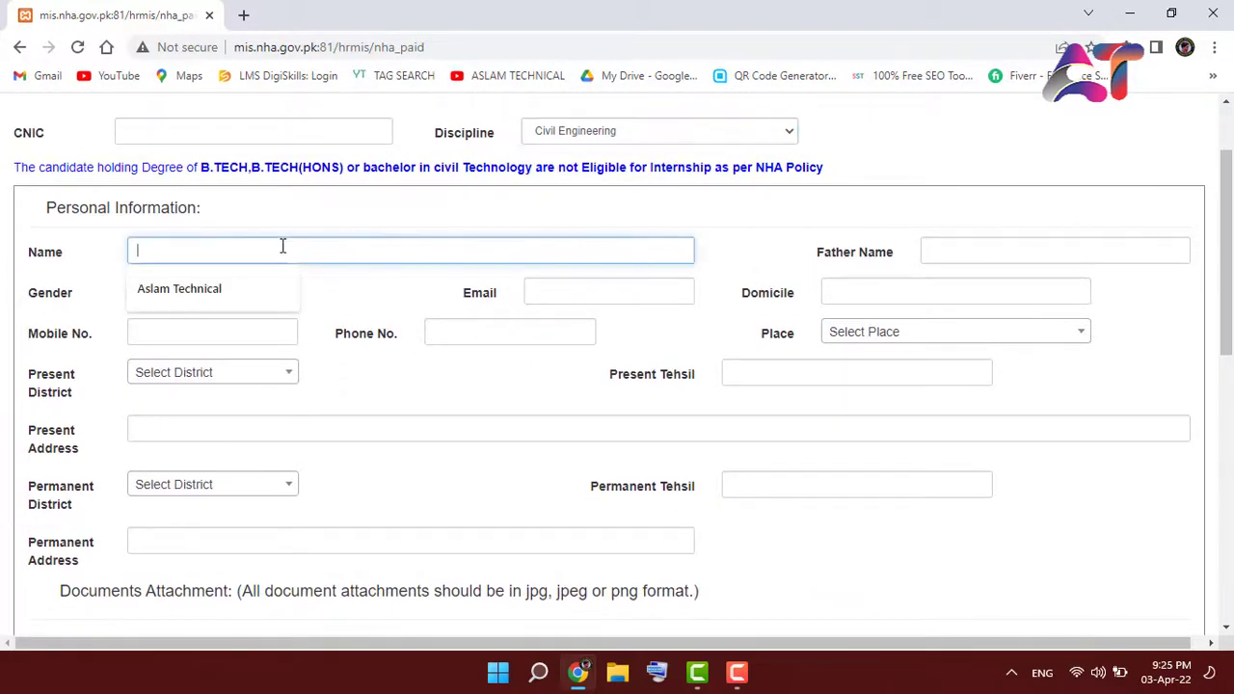
pyautogui.click(104, 258)
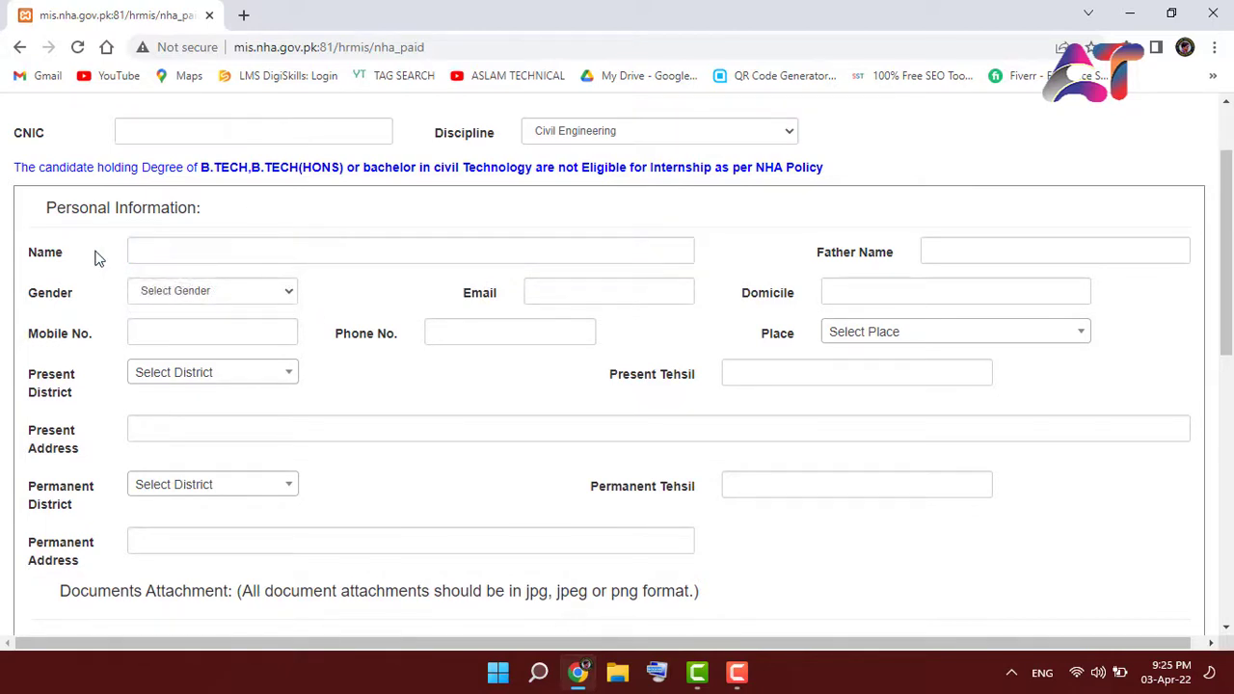
pyautogui.moveTo(95, 258); pyautogui.dragTo(3, 256)
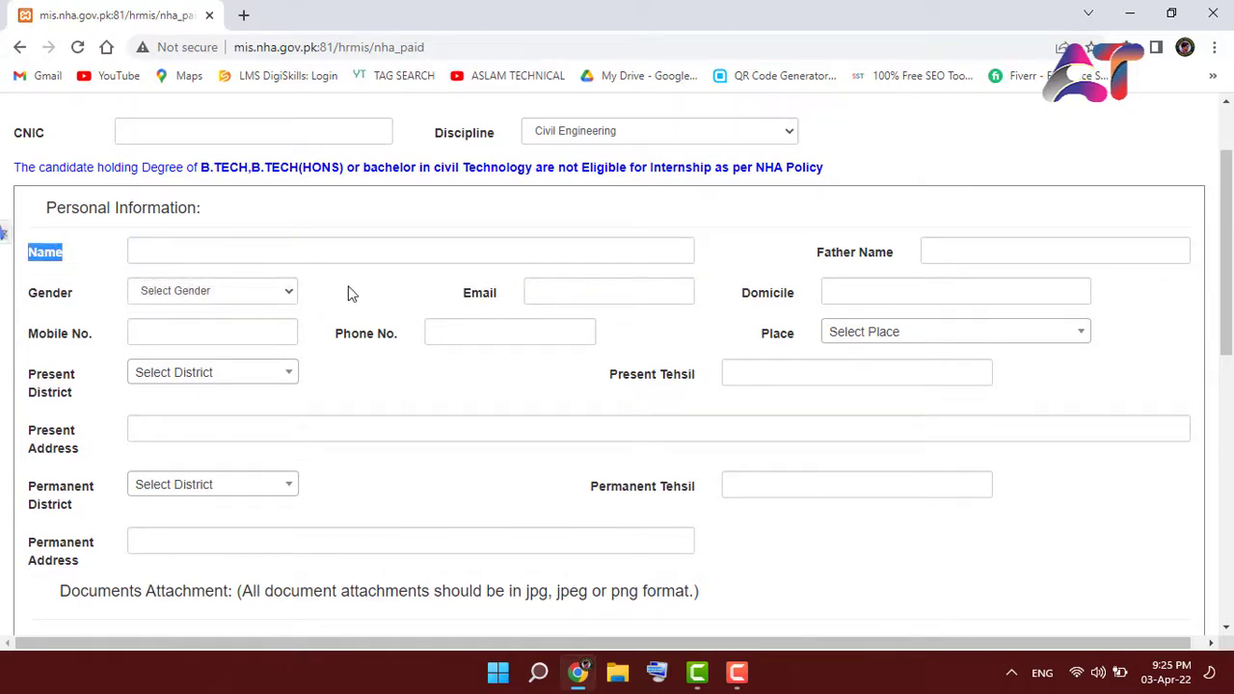
pyautogui.moveTo(901, 258); pyautogui.dragTo(815, 256)
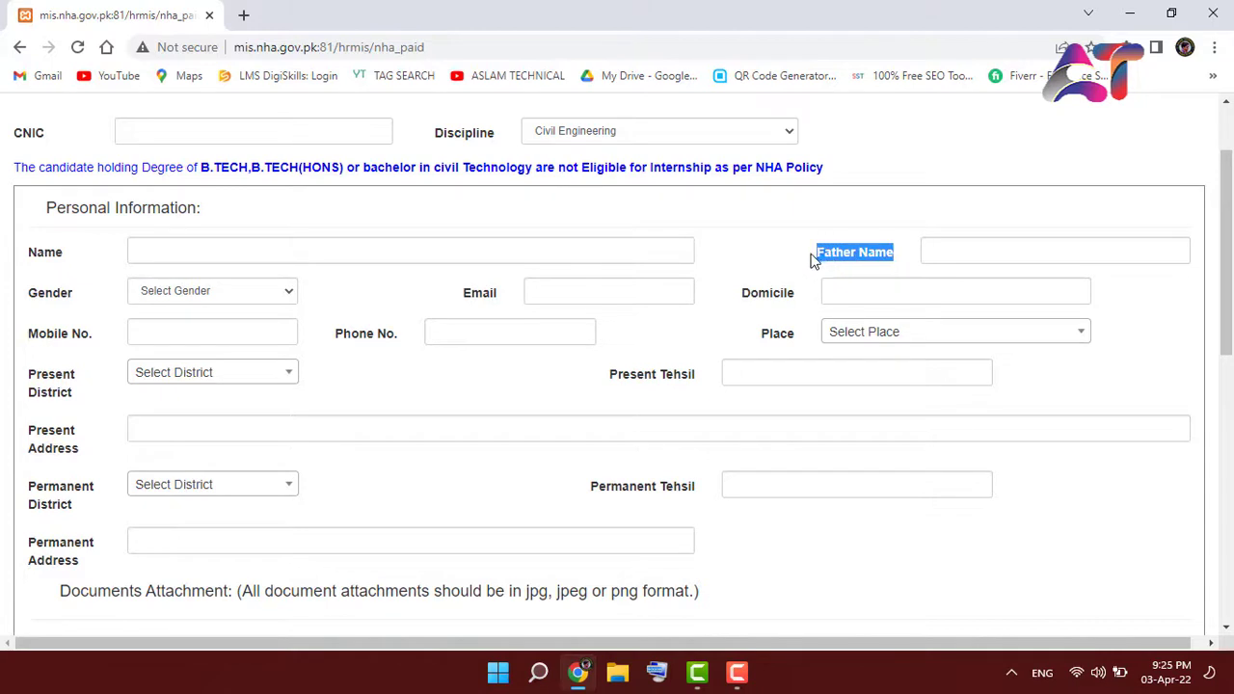
pyautogui.moveTo(79, 305); pyautogui.dragTo(19, 306)
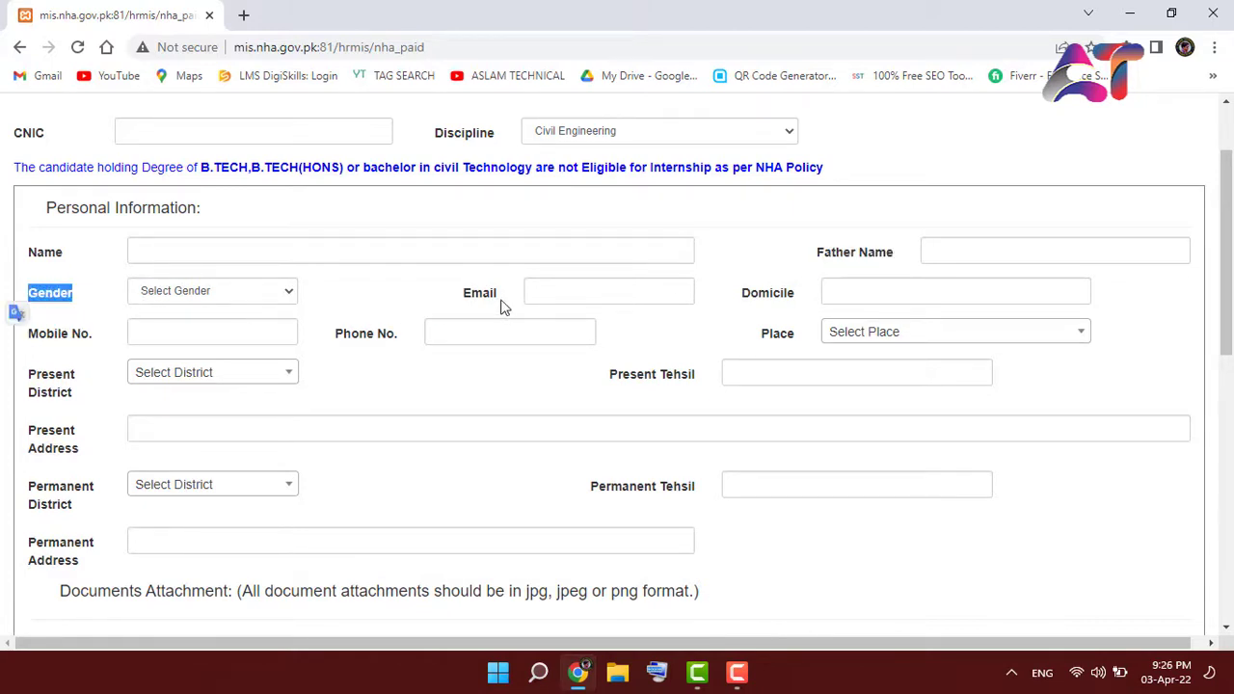
pyautogui.moveTo(500, 305); pyautogui.dragTo(443, 302)
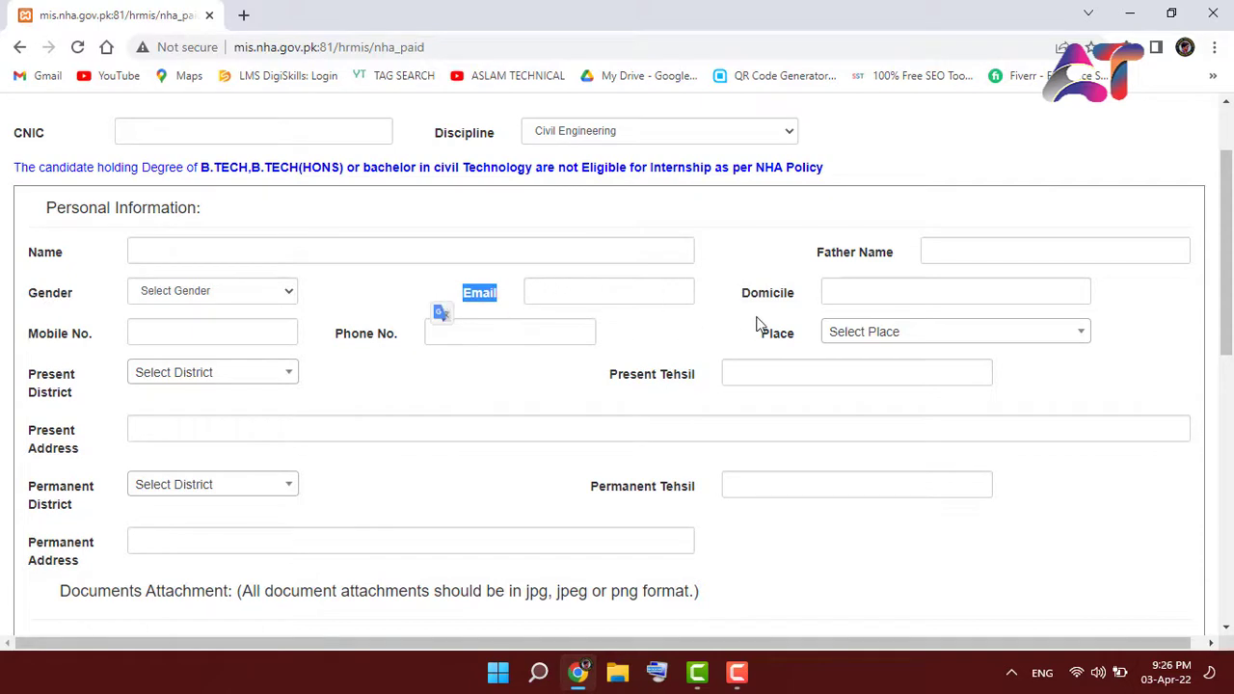
pyautogui.moveTo(800, 304); pyautogui.dragTo(722, 299)
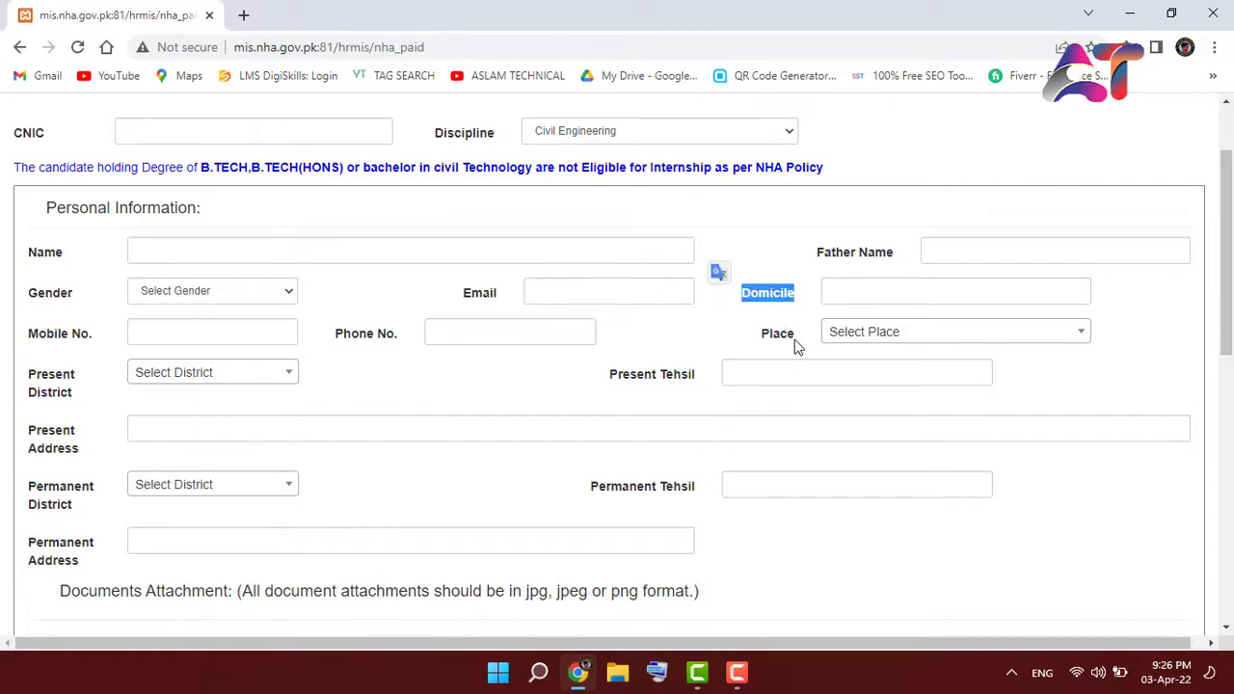
pyautogui.moveTo(795, 347); pyautogui.dragTo(744, 346)
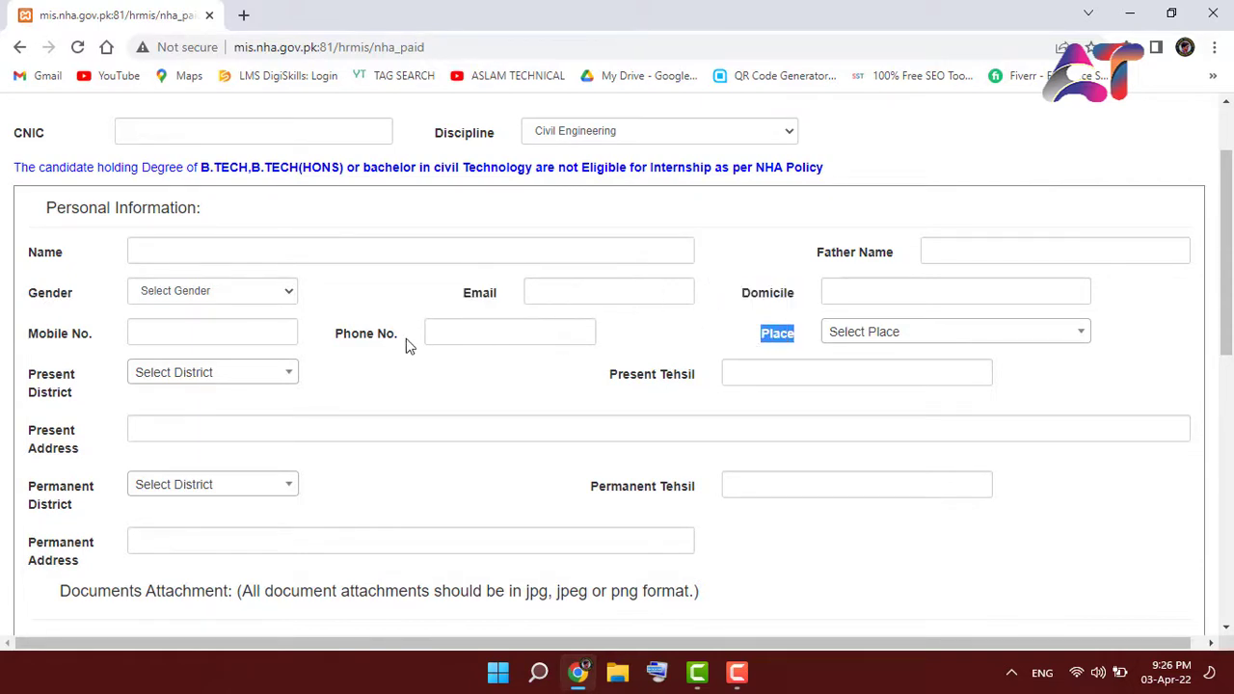
pyautogui.moveTo(406, 345); pyautogui.dragTo(330, 345)
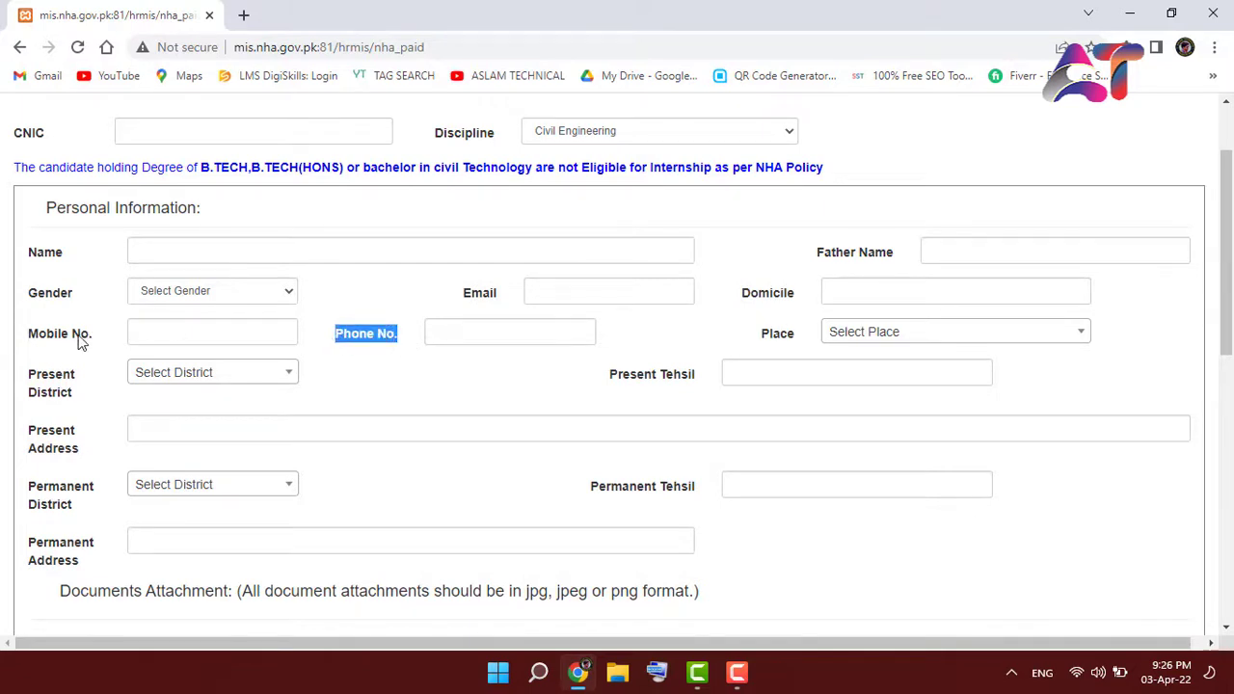
pyautogui.moveTo(82, 339); pyautogui.dragTo(22, 343)
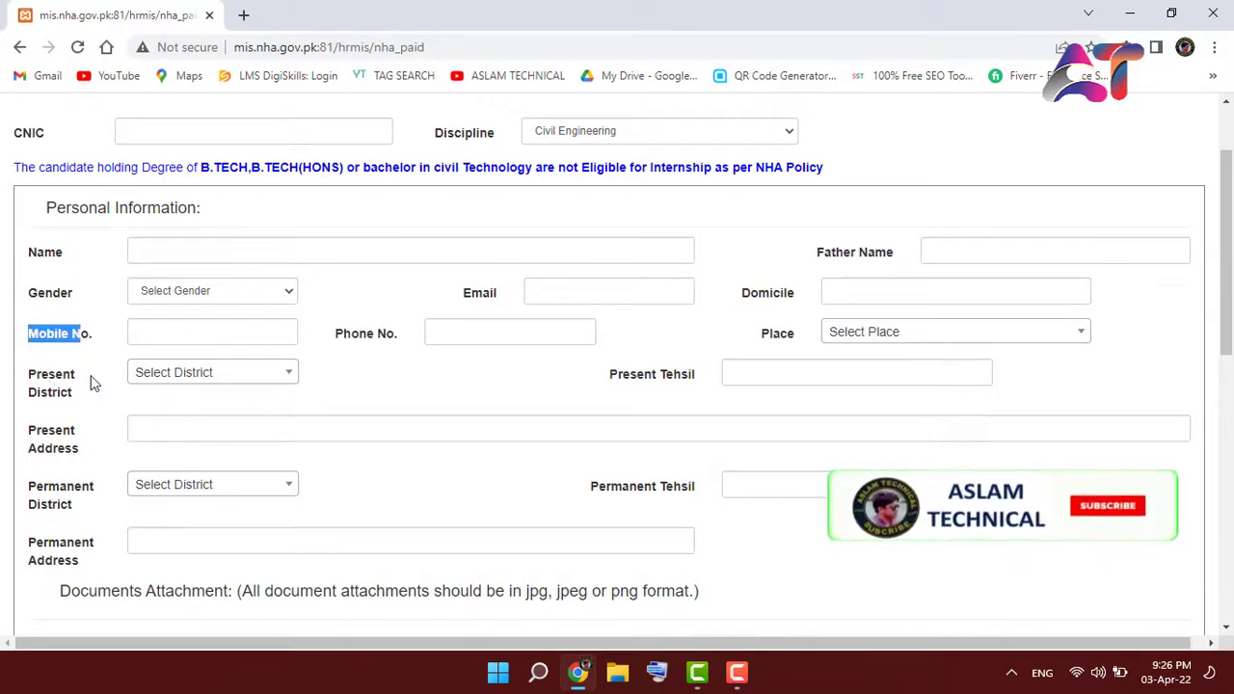
pyautogui.moveTo(76, 397); pyautogui.dragTo(21, 376)
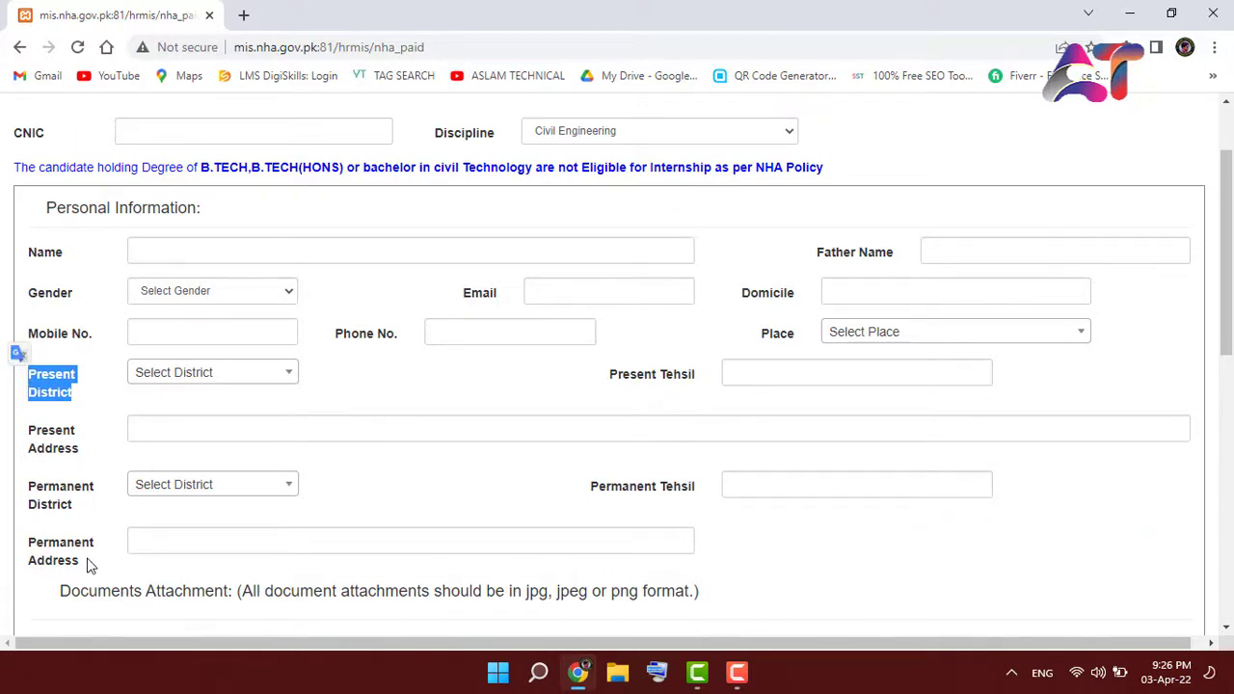
pyautogui.moveTo(85, 569); pyautogui.dragTo(28, 536)
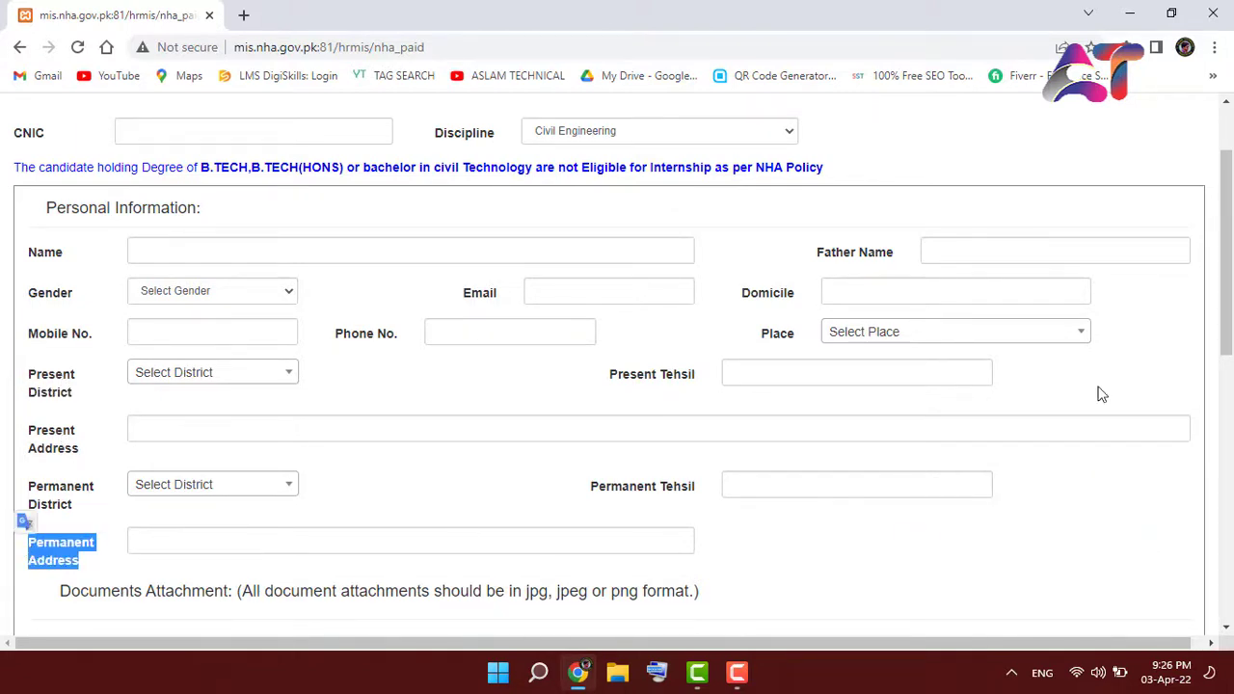
# Step: Review the required document attachments: CNIC front, CNIC back and degree, diploma or final transcript
pyautogui.moveTo(1229, 308); pyautogui.dragTo(1229, 436)
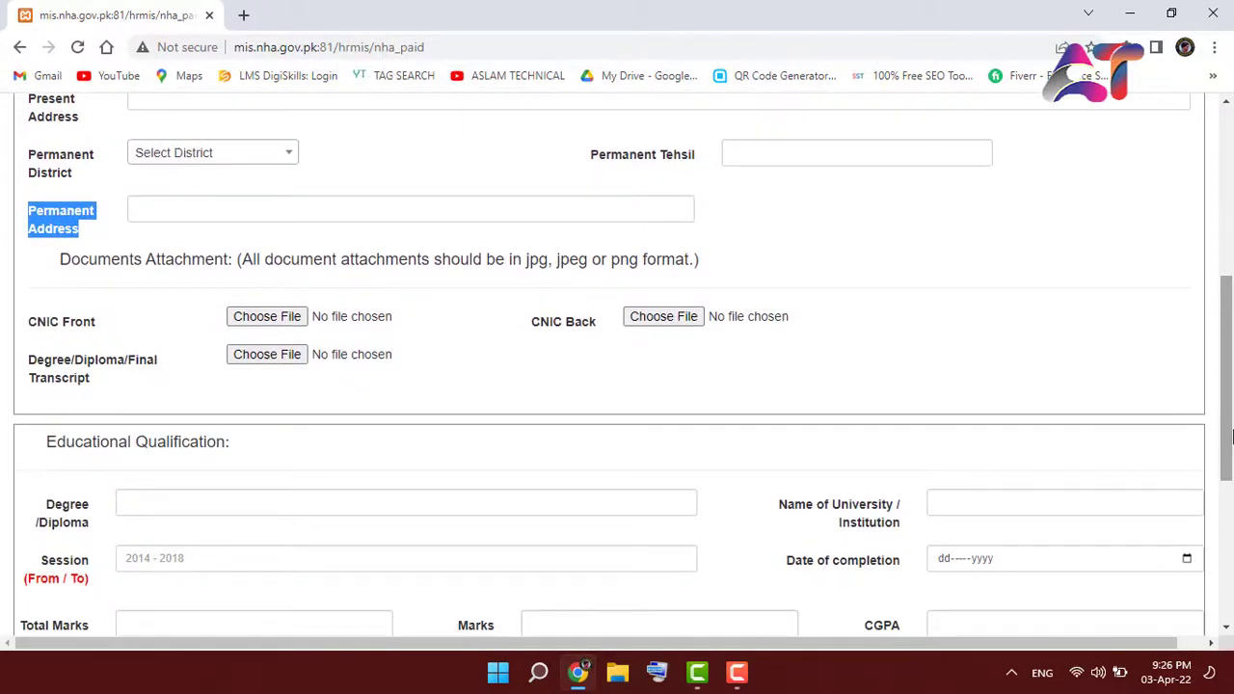
pyautogui.moveTo(106, 329); pyautogui.dragTo(27, 333)
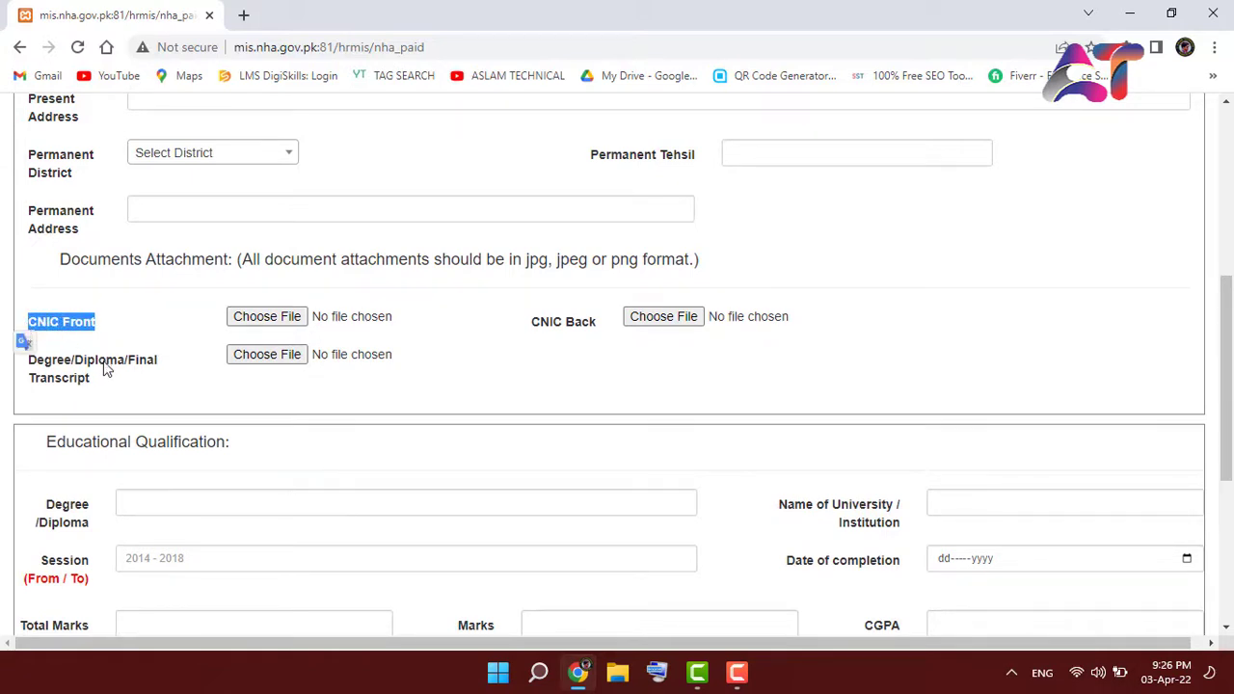
pyautogui.moveTo(101, 382); pyautogui.dragTo(28, 361)
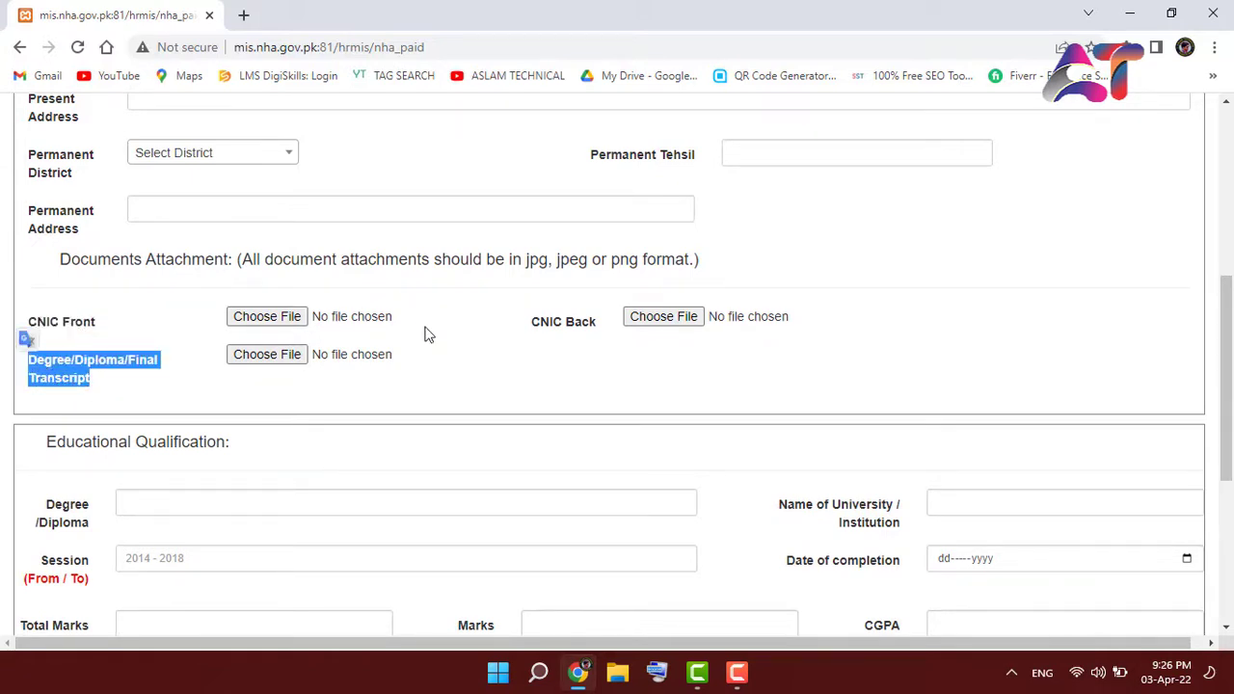
pyautogui.moveTo(606, 321); pyautogui.dragTo(523, 331)
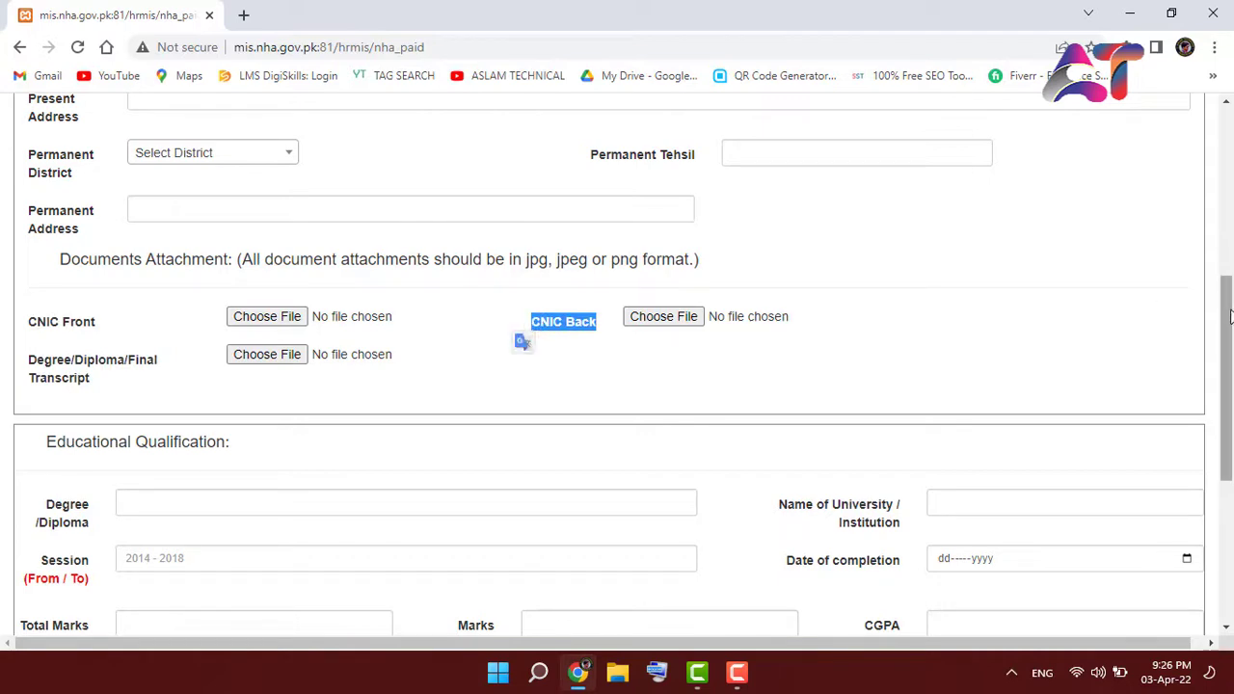
# Step: Review the Educational Qualification fields: degree or diploma, session, university or institution, completion date, CGPA, marks obtained and total marks
pyautogui.moveTo(1229, 316); pyautogui.dragTo(1229, 407)
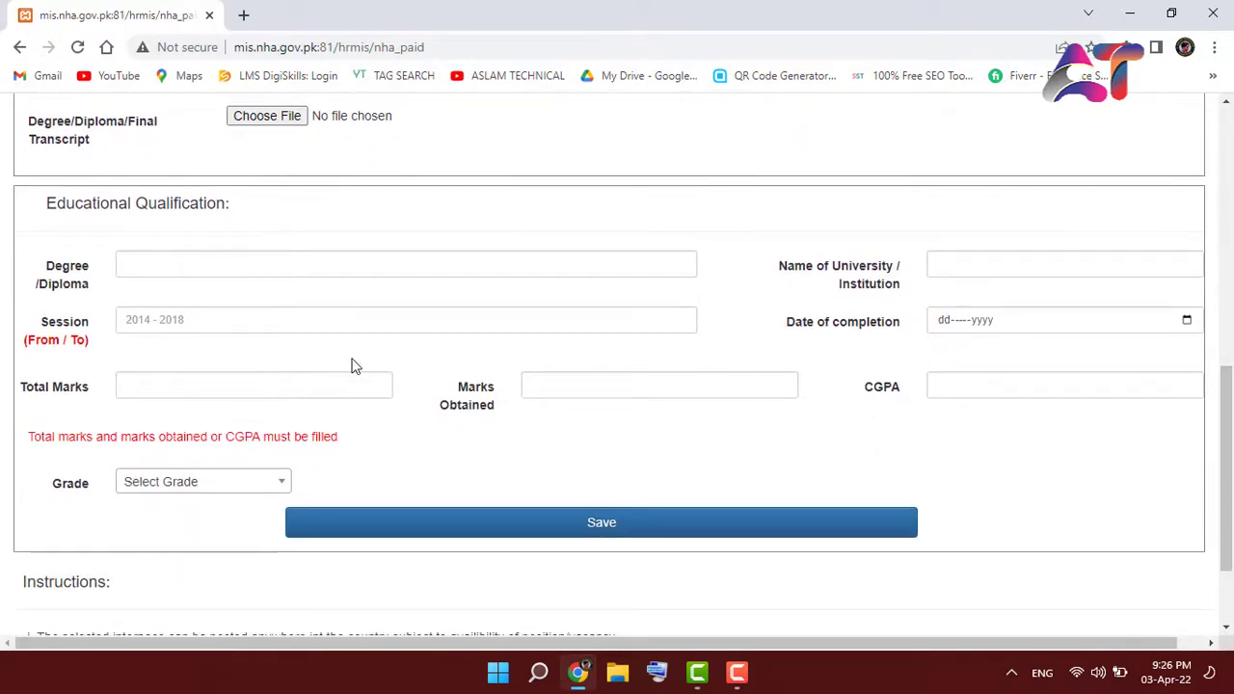
pyautogui.moveTo(240, 207); pyautogui.dragTo(42, 214)
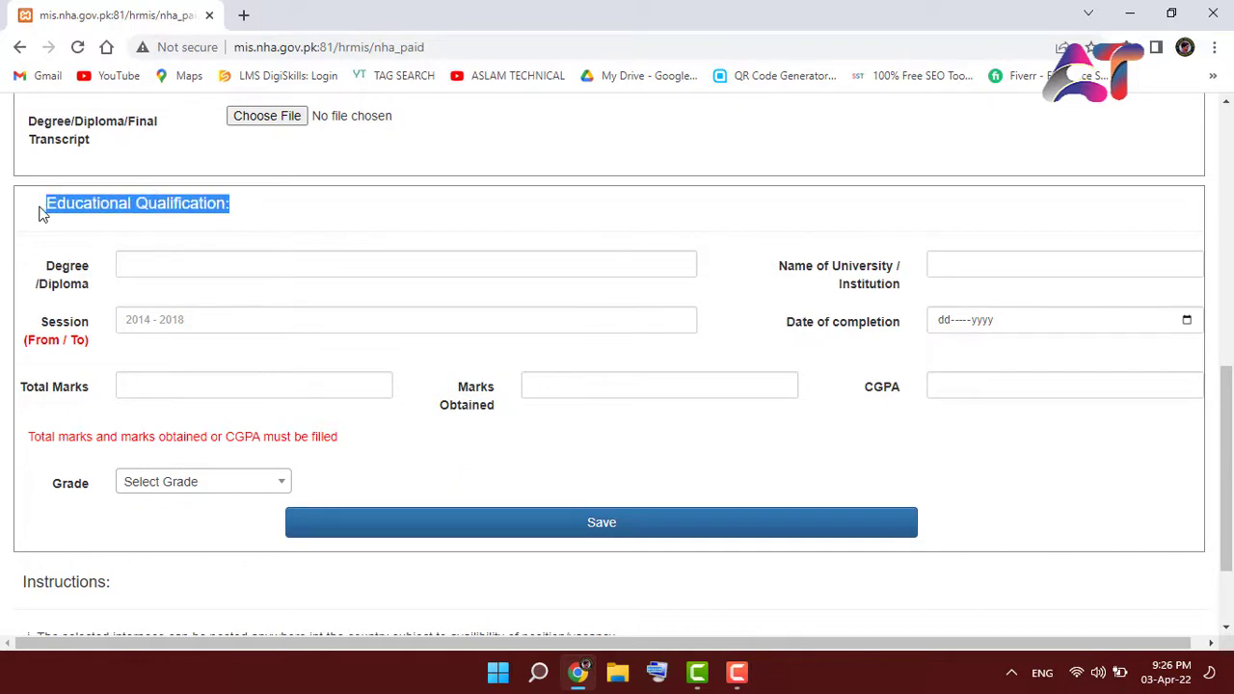
pyautogui.moveTo(92, 290); pyautogui.dragTo(55, 297)
pyautogui.moveTo(93, 343); pyautogui.dragTo(28, 332)
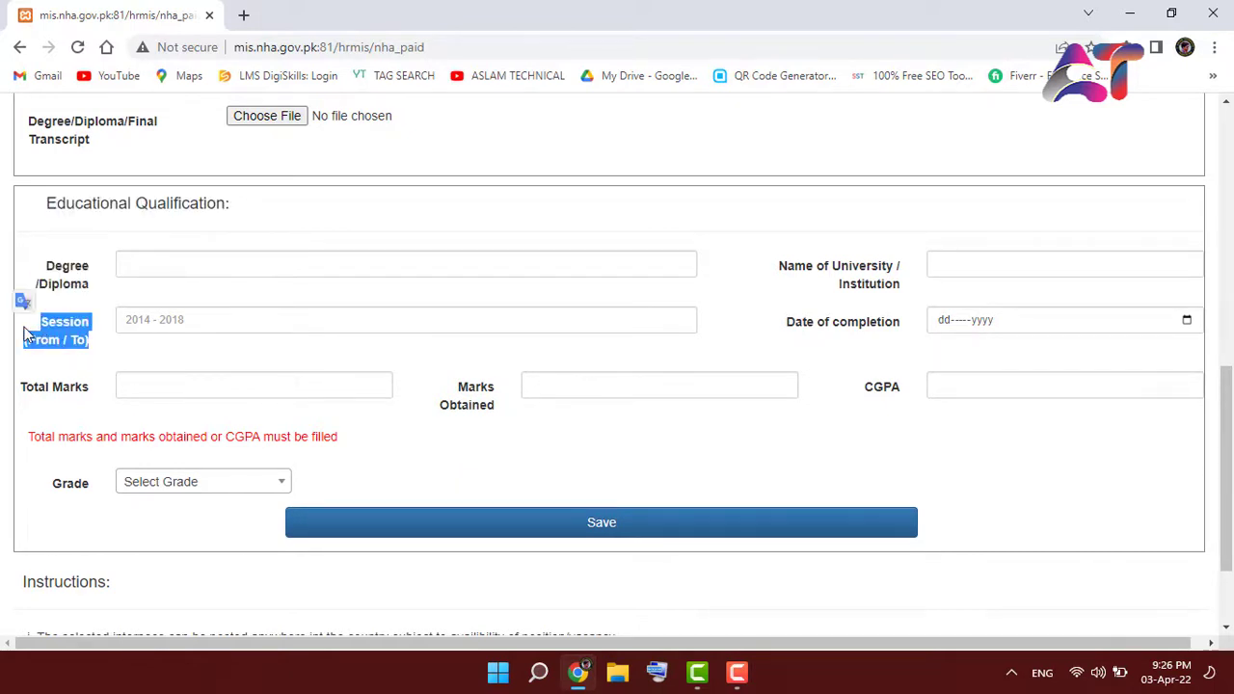
pyautogui.moveTo(904, 288); pyautogui.dragTo(768, 280)
pyautogui.moveTo(904, 326); pyautogui.dragTo(789, 329)
pyautogui.moveTo(907, 396); pyautogui.dragTo(842, 408)
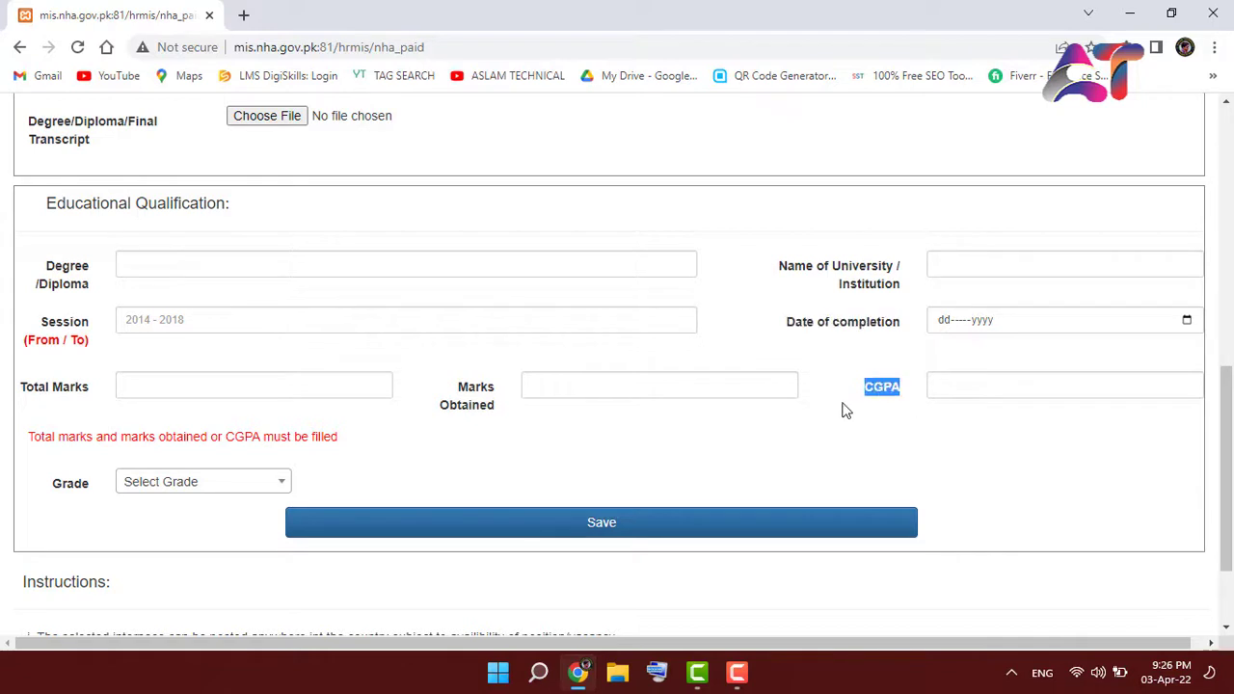
pyautogui.moveTo(486, 424); pyautogui.dragTo(445, 388)
pyautogui.moveTo(101, 394); pyautogui.dragTo(20, 402)
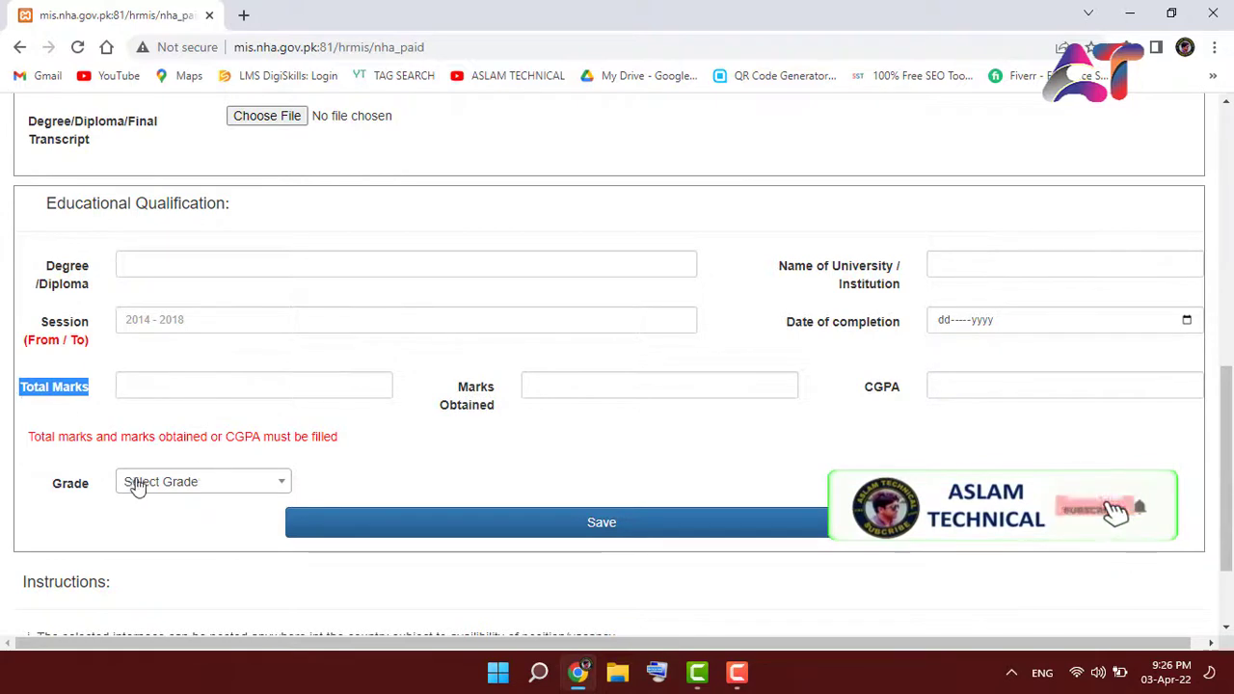
# Step: Set the grade to A in the Educational Qualification section and view the instructions below the form
pyautogui.click(289, 490)
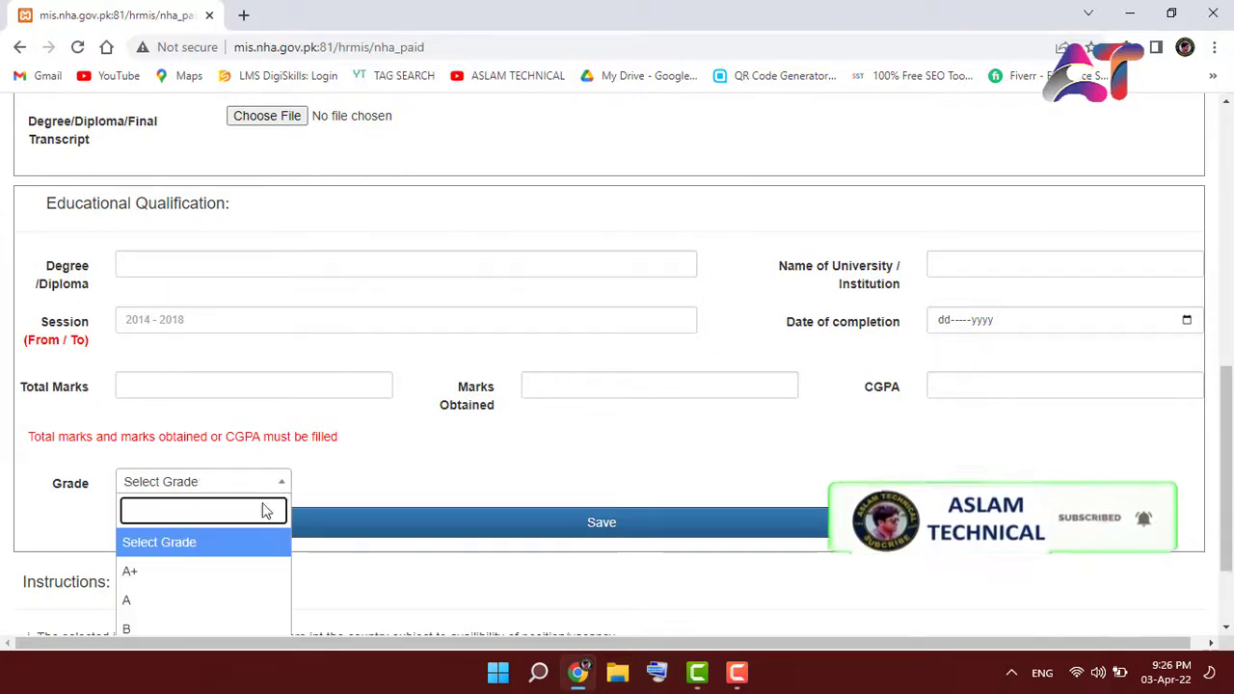
pyautogui.click(159, 602)
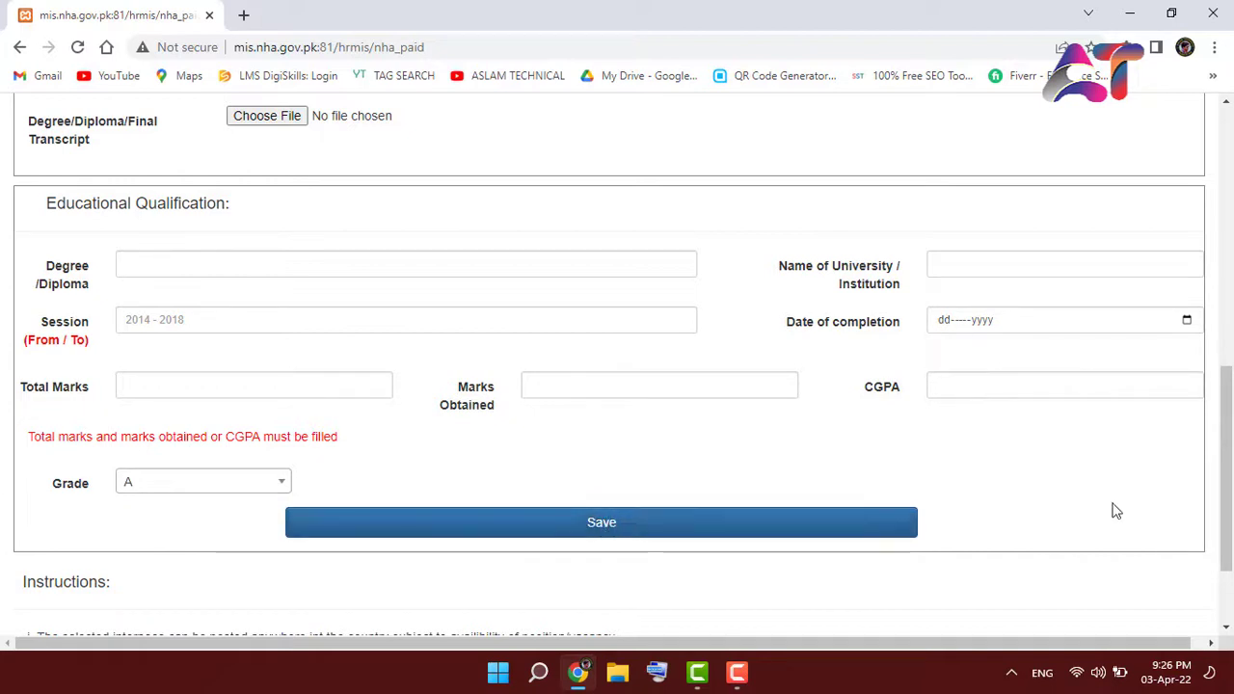
pyautogui.moveTo(1225, 454); pyautogui.dragTo(1230, 525)
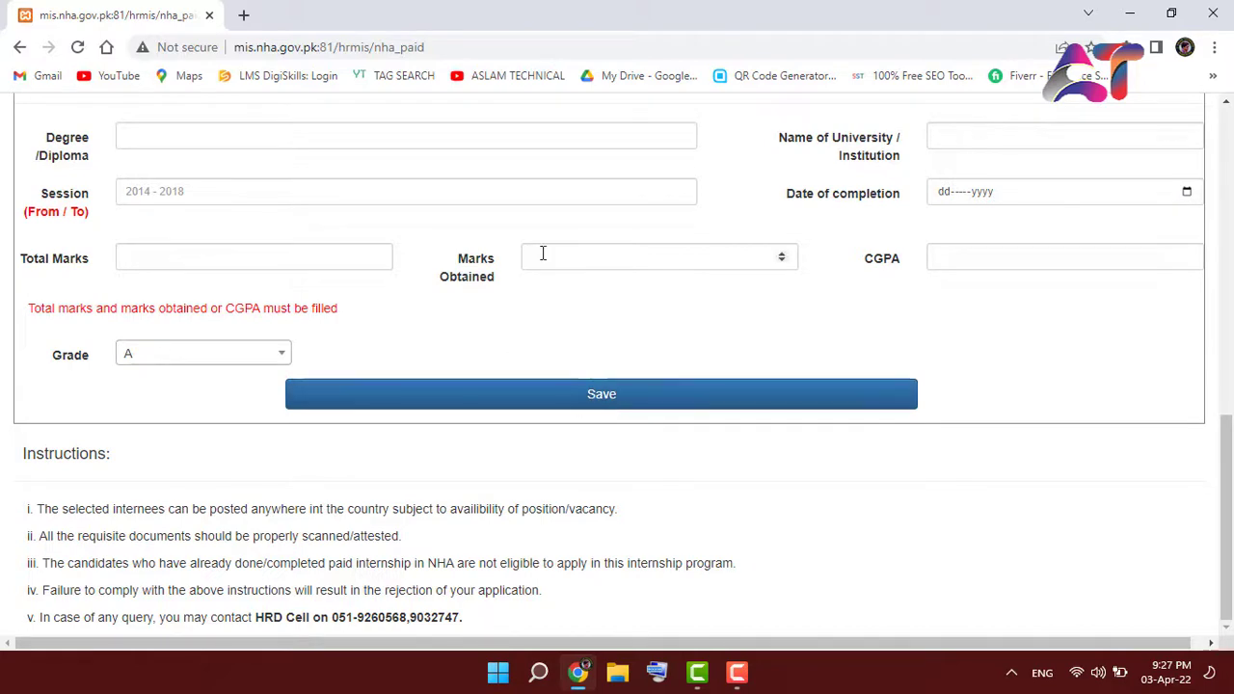
# Step: Minimize the browser window to show the desktop and refresh the desktop
pyautogui.click(1133, 13)
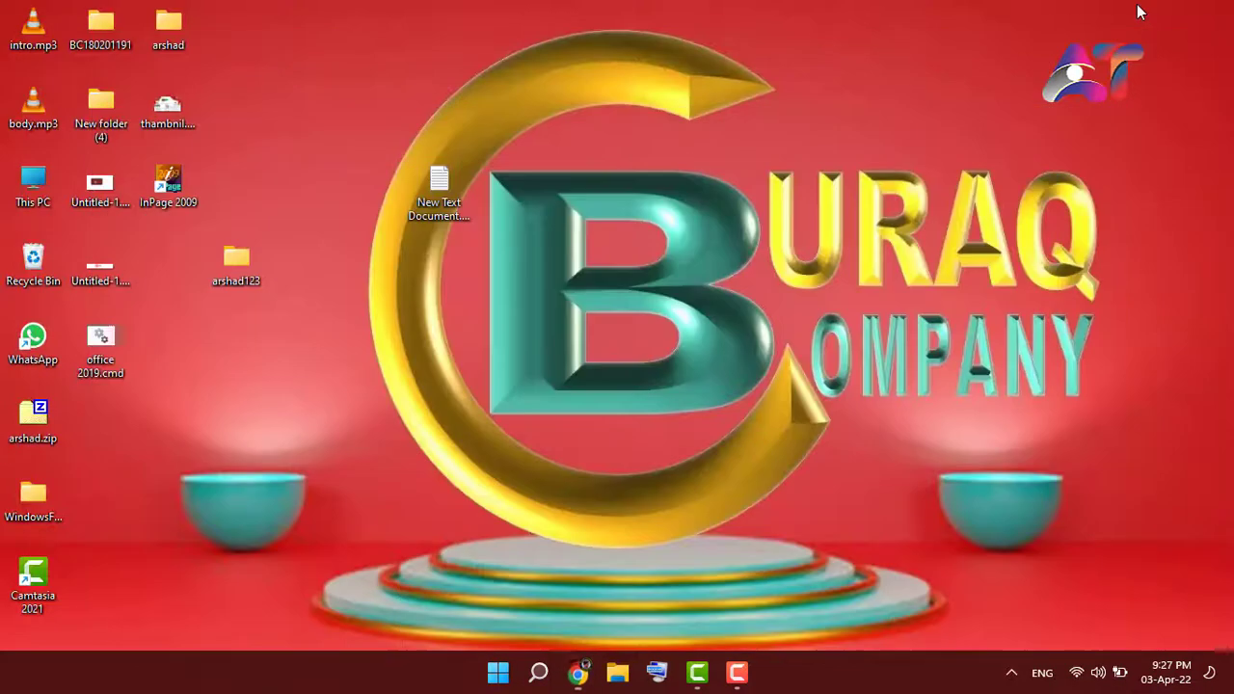
pyautogui.rightClick(639, 109)
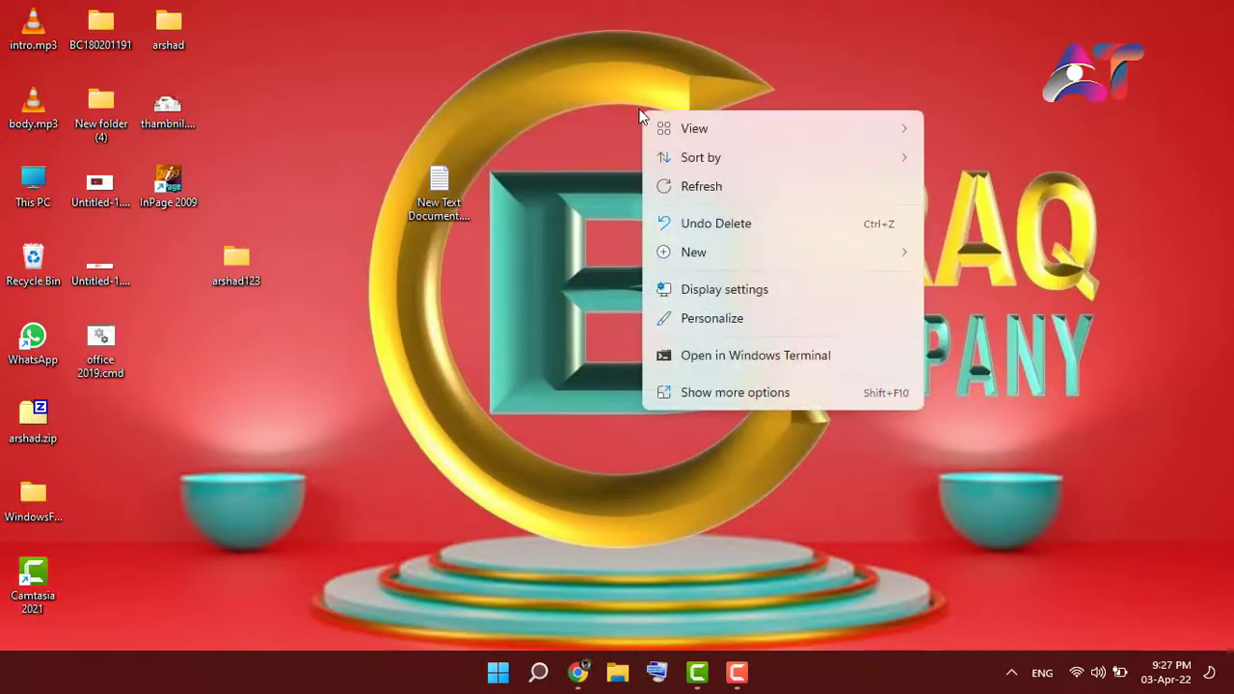
pyautogui.click(687, 174)
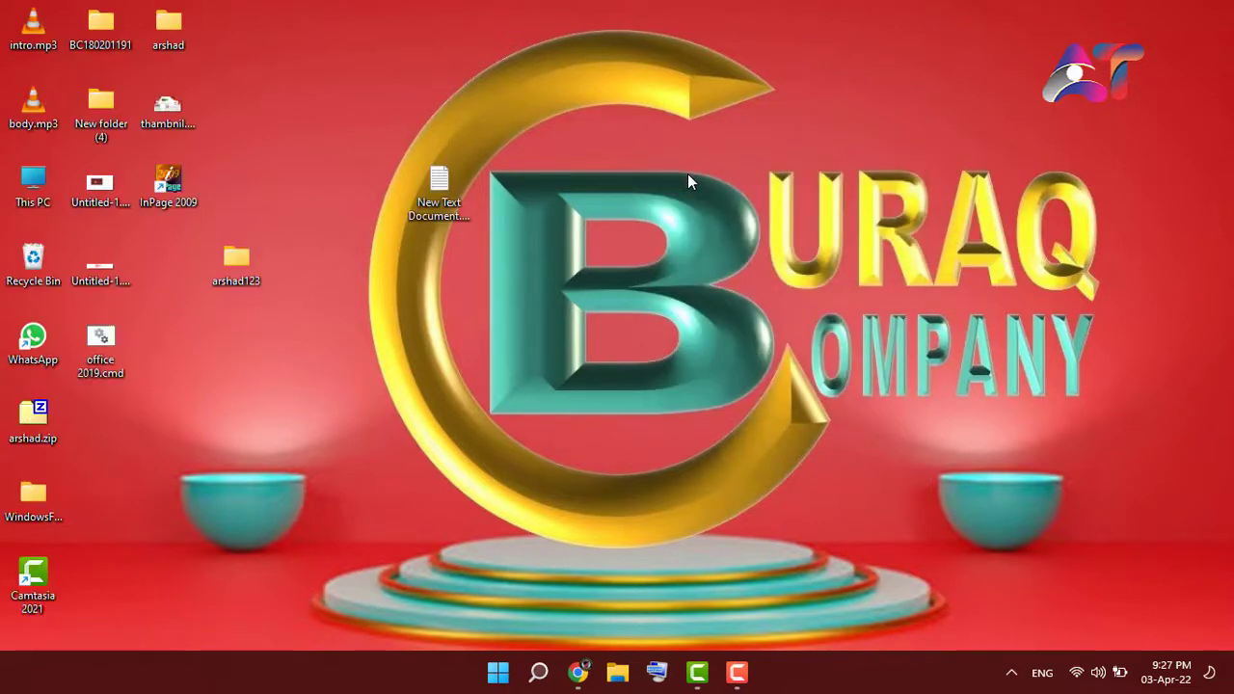
pyautogui.click(736, 672)
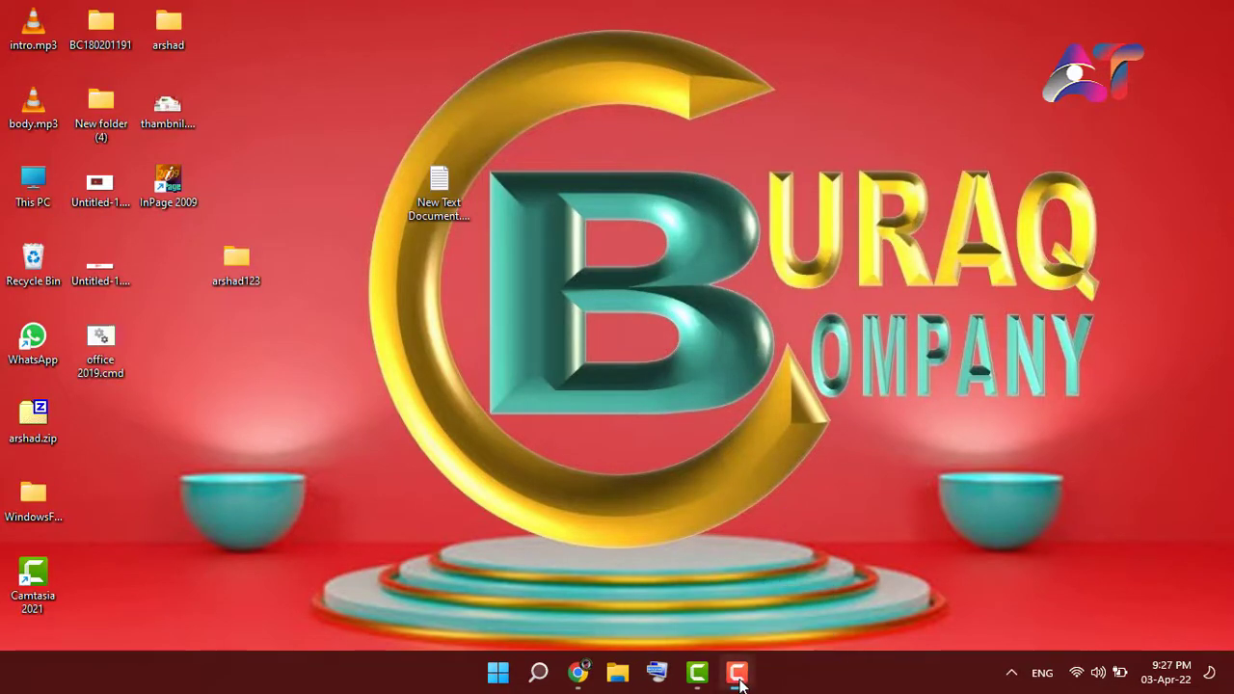